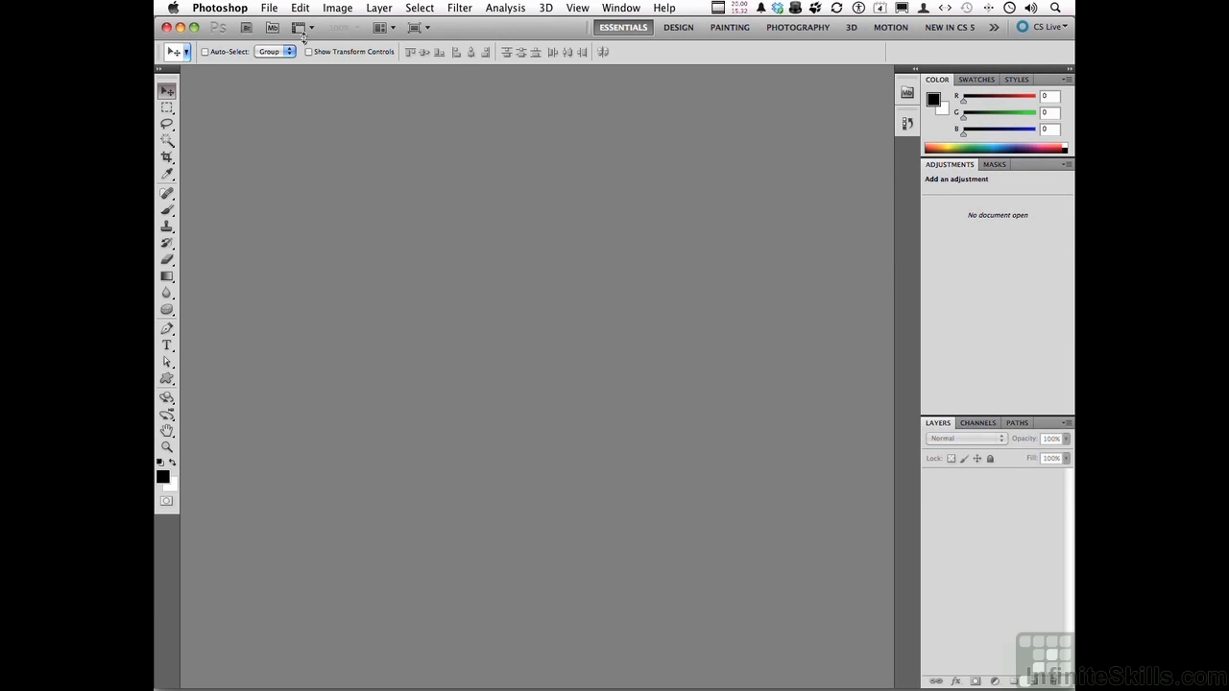
# - Launch Adobe Bridge from Photoshop's File menu to reach the C 14 Work Folder
pyautogui.click(270, 7)
# - Open Quickly.psd, the seated portrait, from Bridge into Photoshop
pyautogui.click(296, 48)
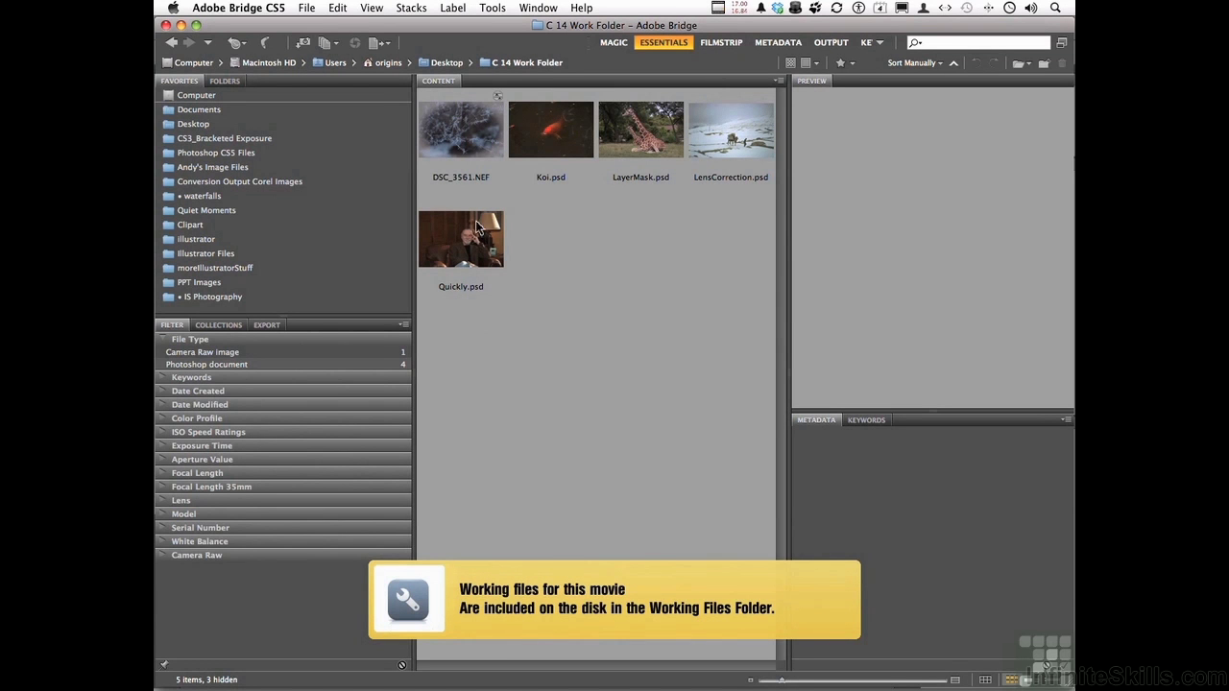
pyautogui.doubleClick(468, 239)
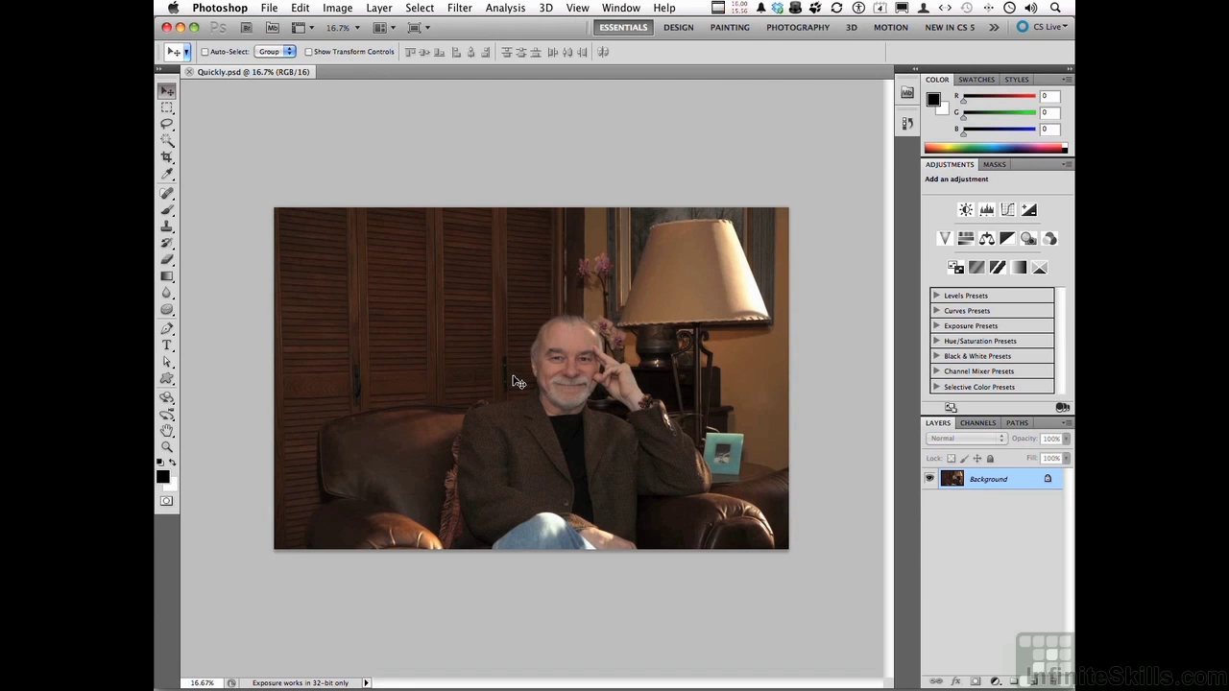
# - Draw an elliptical marquee around the seated man's head and upper body, nudging it into place
pyautogui.click(166, 108)
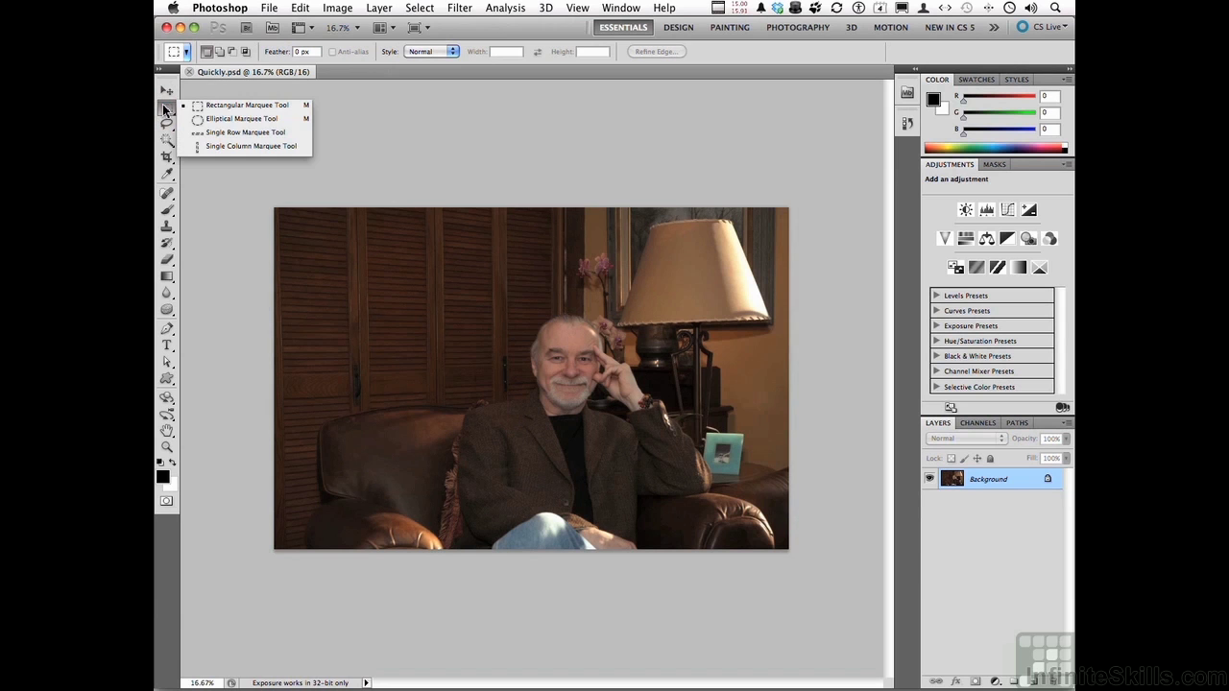
pyautogui.click(232, 121)
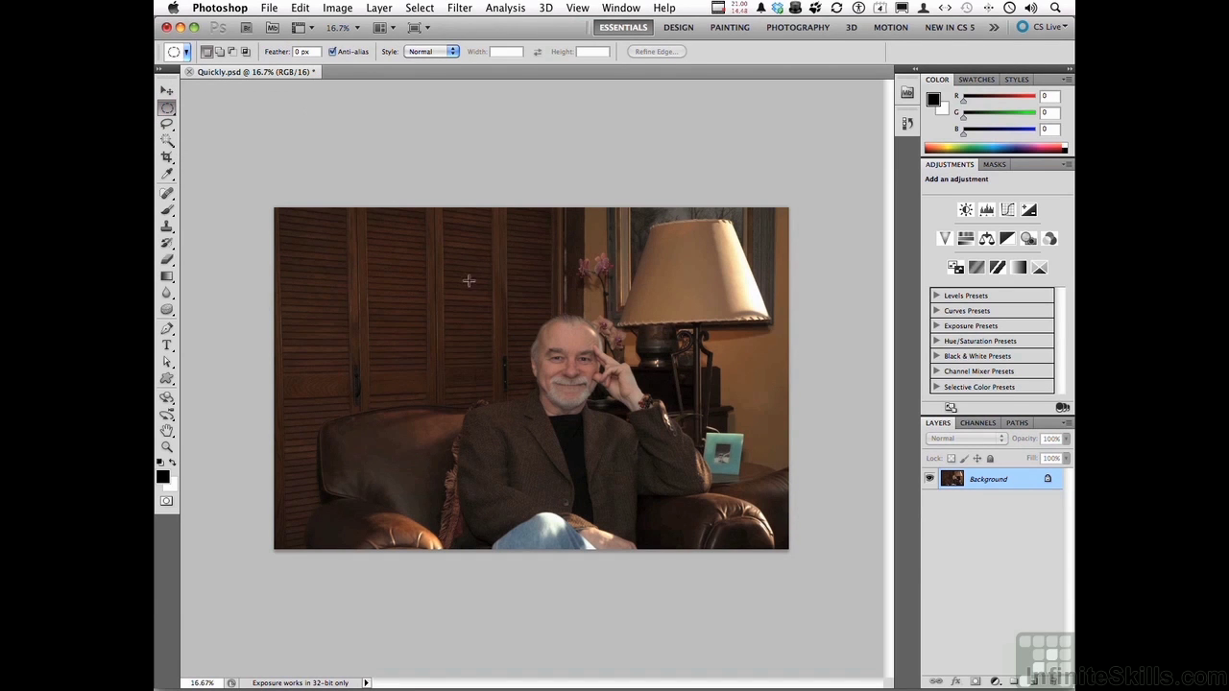
pyautogui.moveTo(651, 526); pyautogui.dragTo(668, 540)
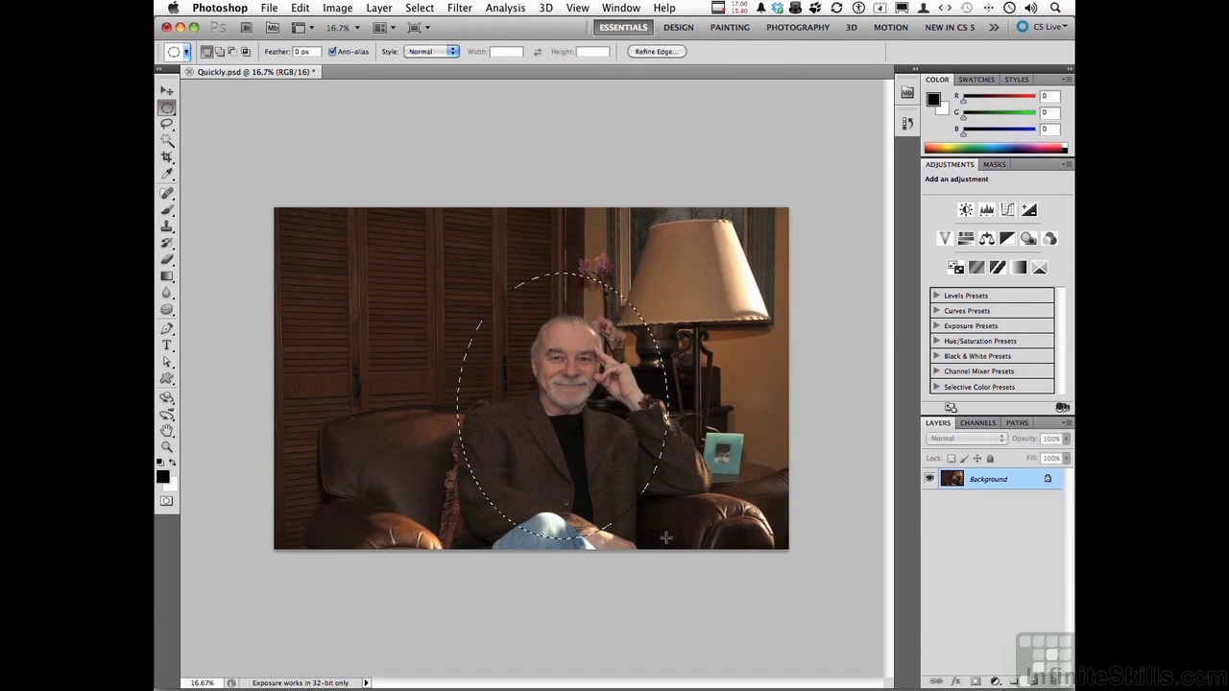
pyautogui.moveTo(575, 461)
pyautogui.mouseDown()
pyautogui.moveTo(582, 470)
pyautogui.moveTo(587, 456)
pyautogui.mouseUp()
# - Convert the locked Background into a regular layer named 'andy'
pyautogui.doubleClick(990, 481)
pyautogui.write('andy')
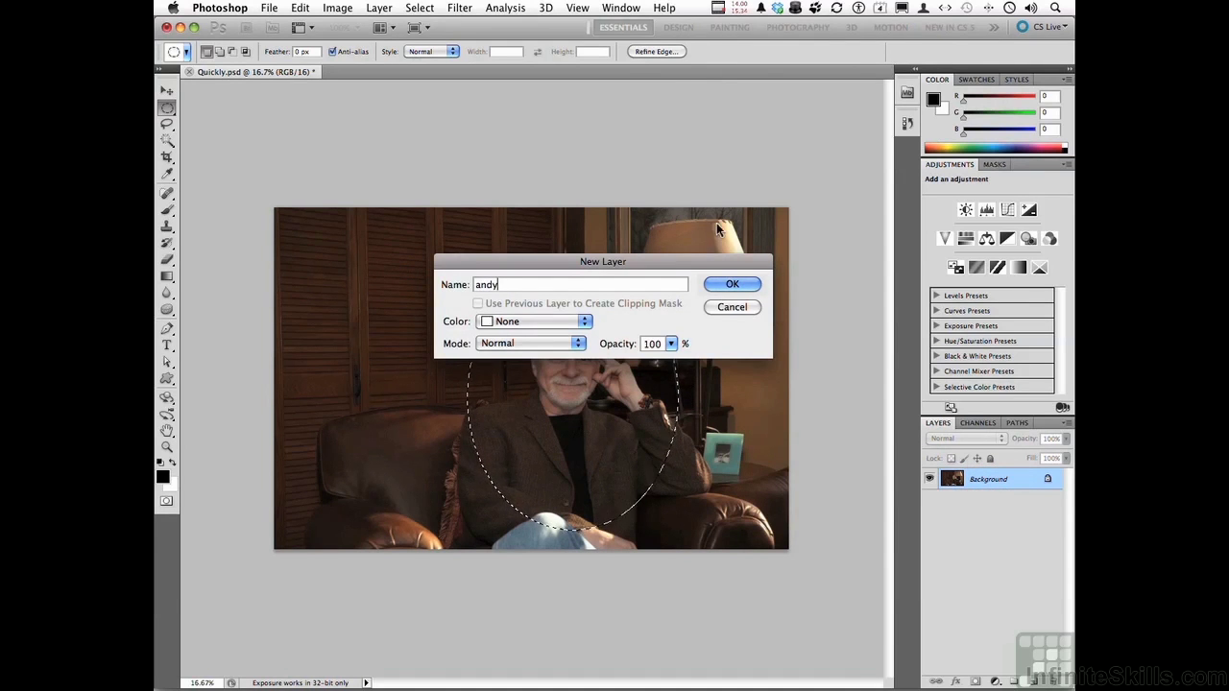
pyautogui.click(710, 283)
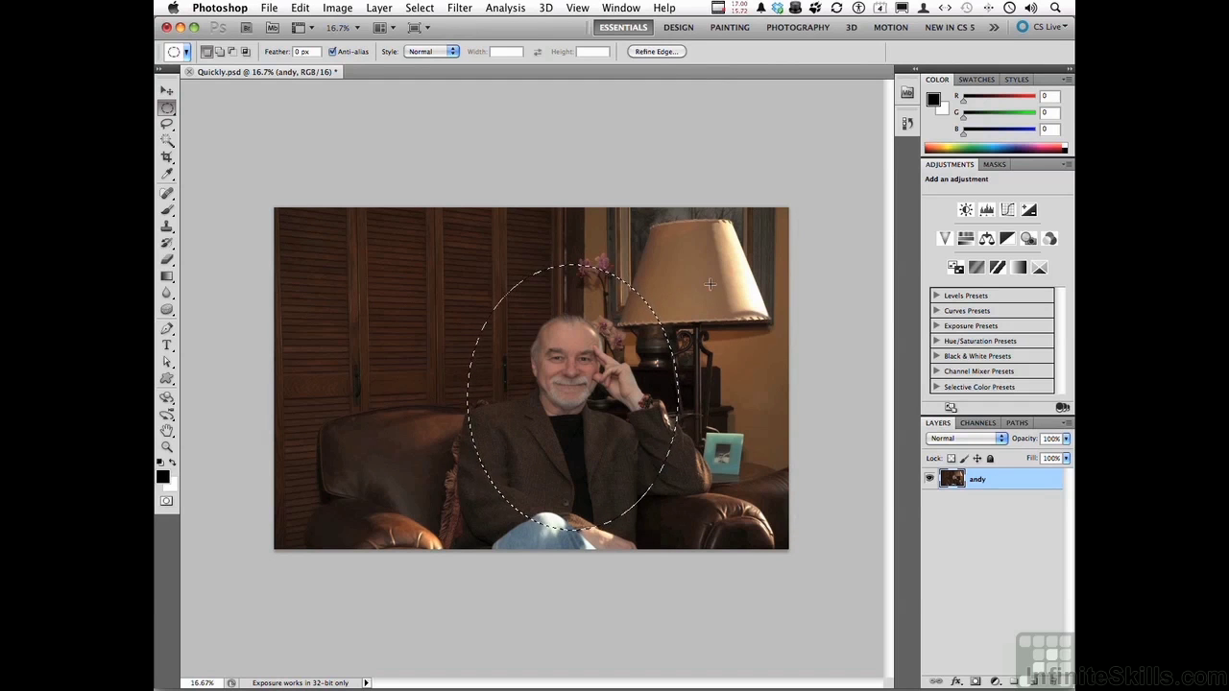
# - Set the image mode to 8 Bits/Channel and add a layer mask from the oval selection
pyautogui.click(343, 10)
pyautogui.moveTo(384, 25)
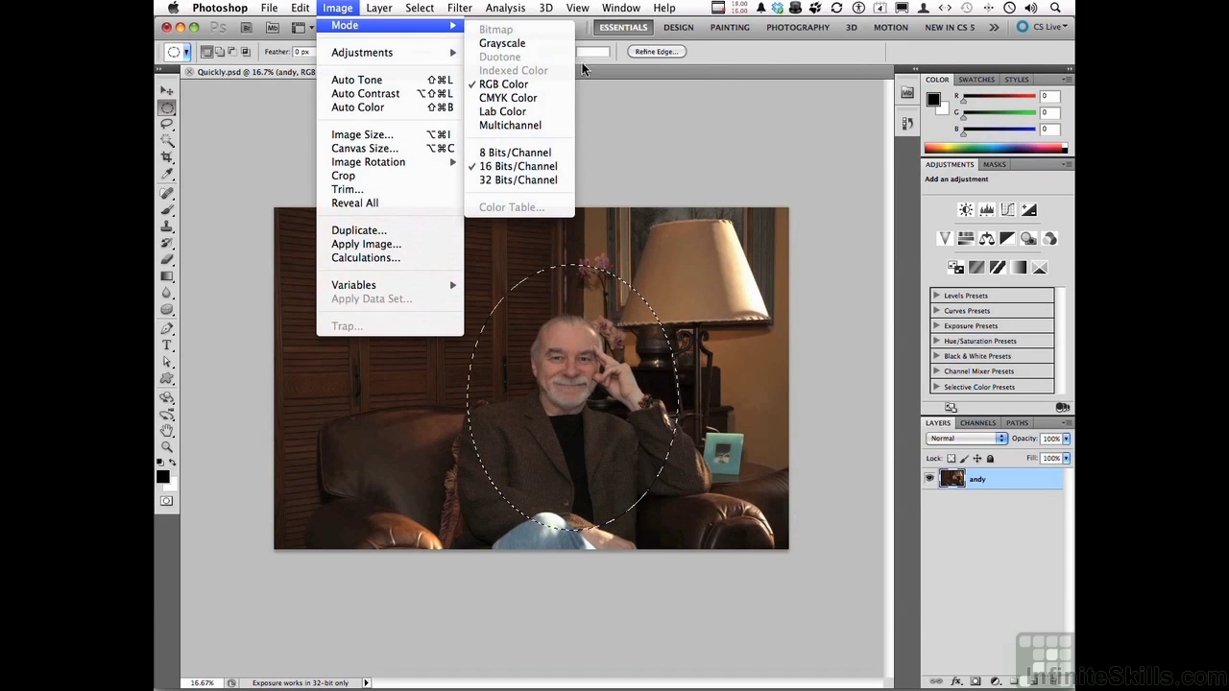
pyautogui.click(555, 153)
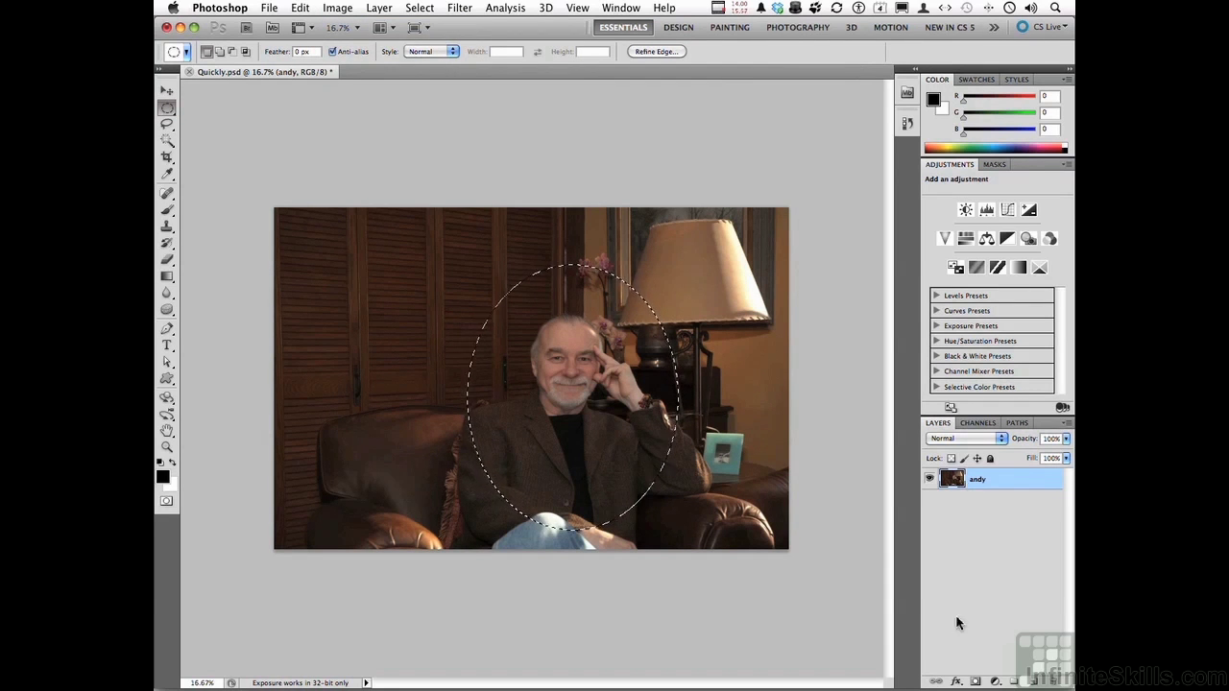
pyautogui.click(976, 682)
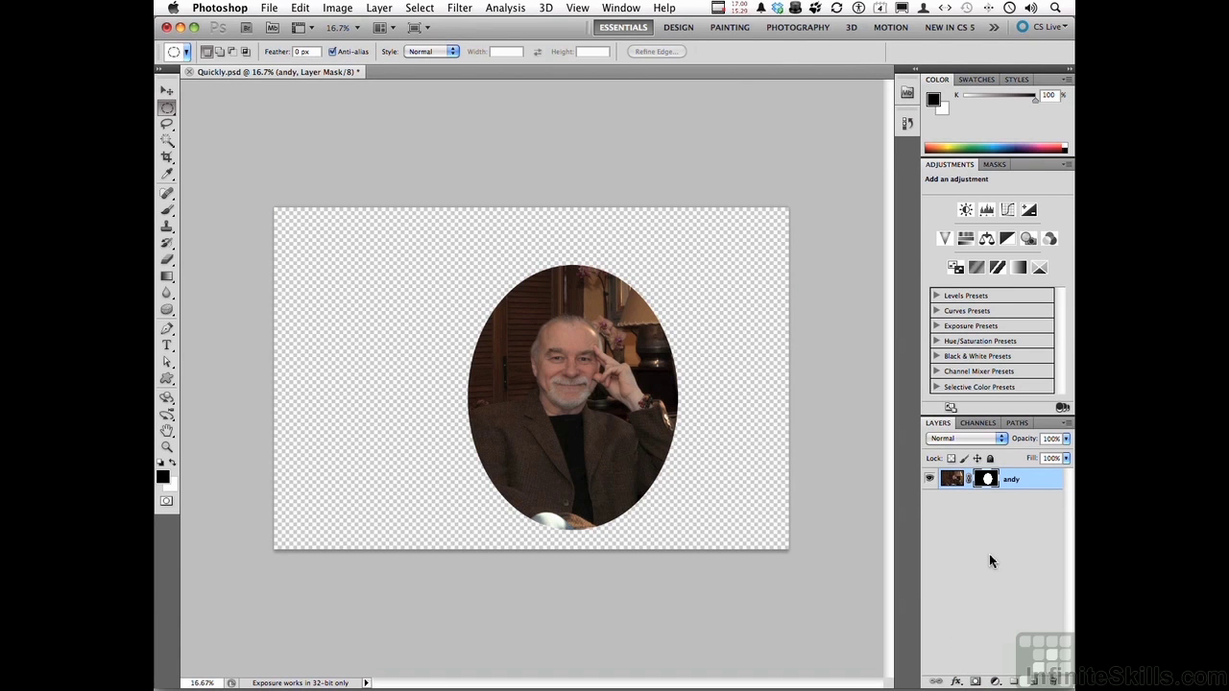
# - Zoom the view in to 33.3% and unlink the andy layer's mask from the photo
pyautogui.click(169, 446)
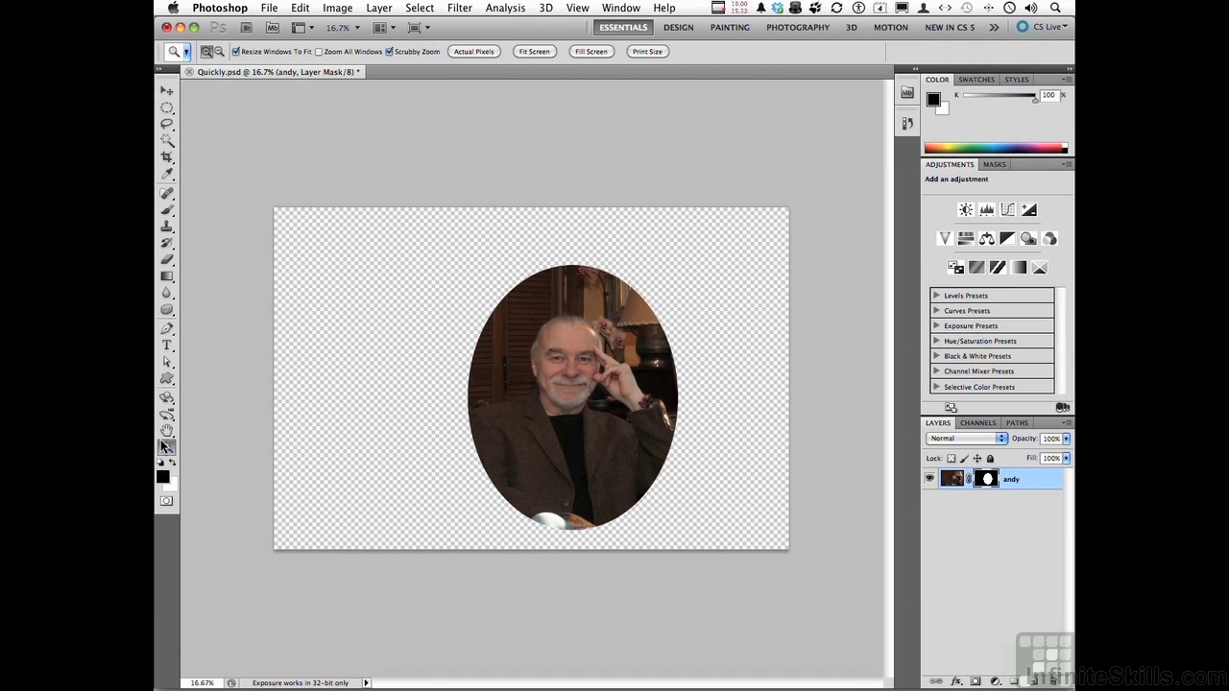
pyautogui.click(579, 395)
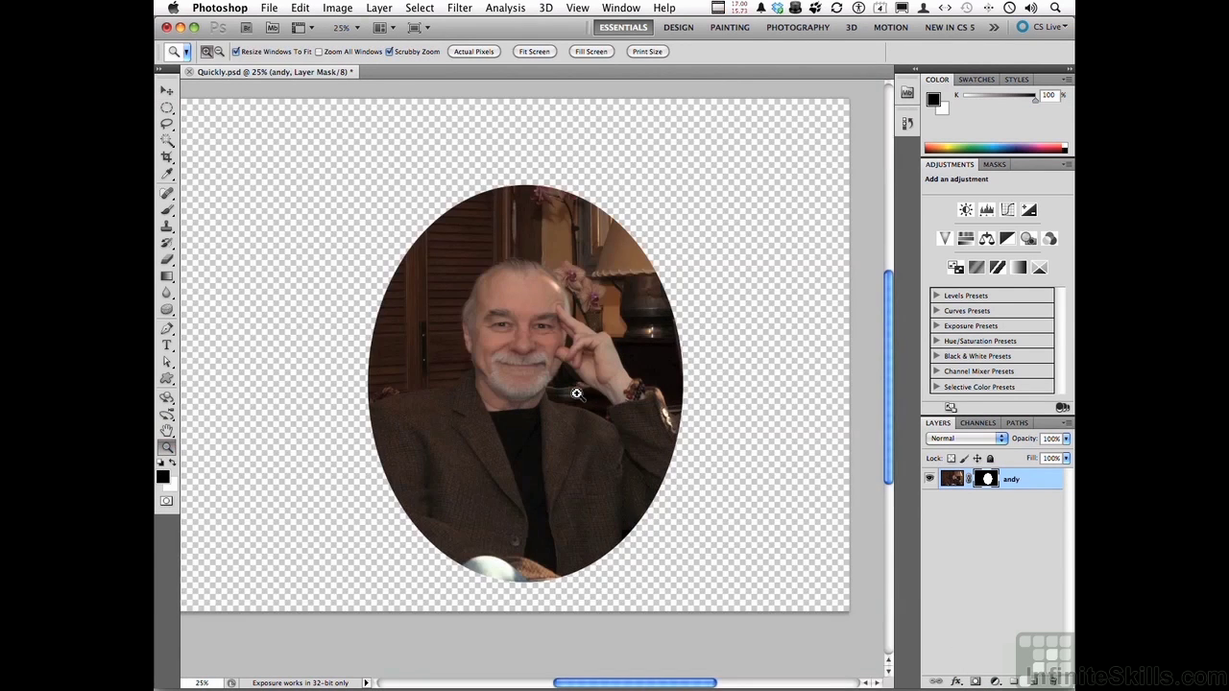
pyautogui.click(522, 390)
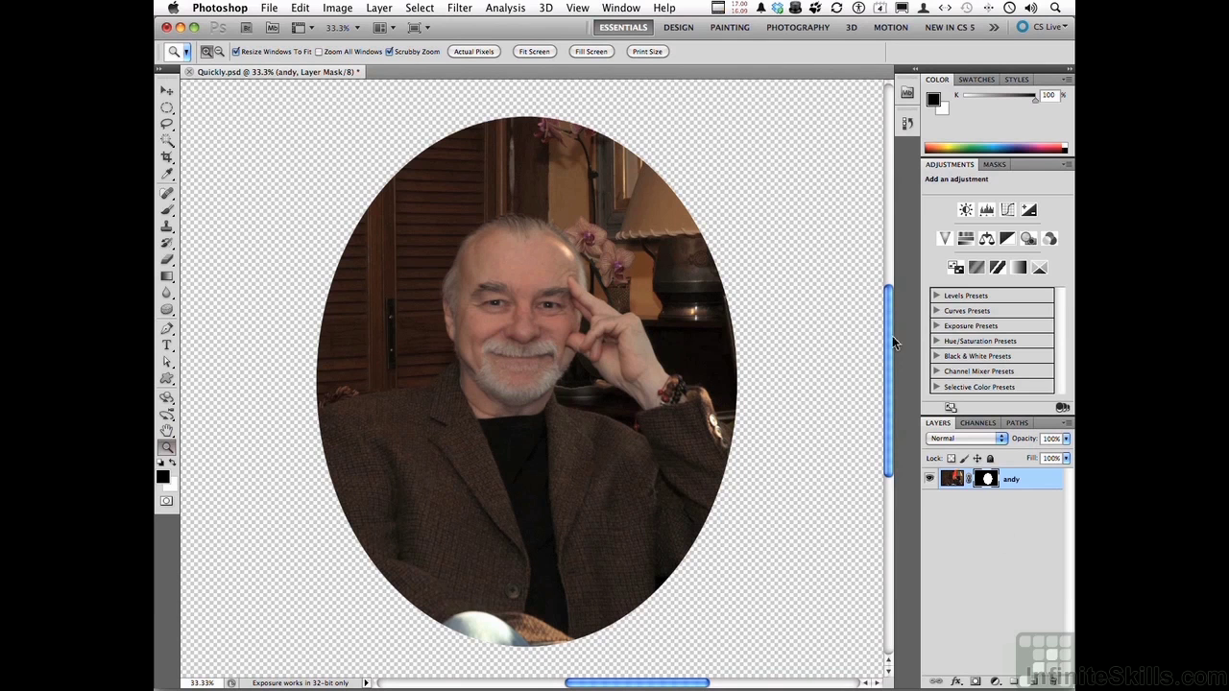
pyautogui.click(968, 479)
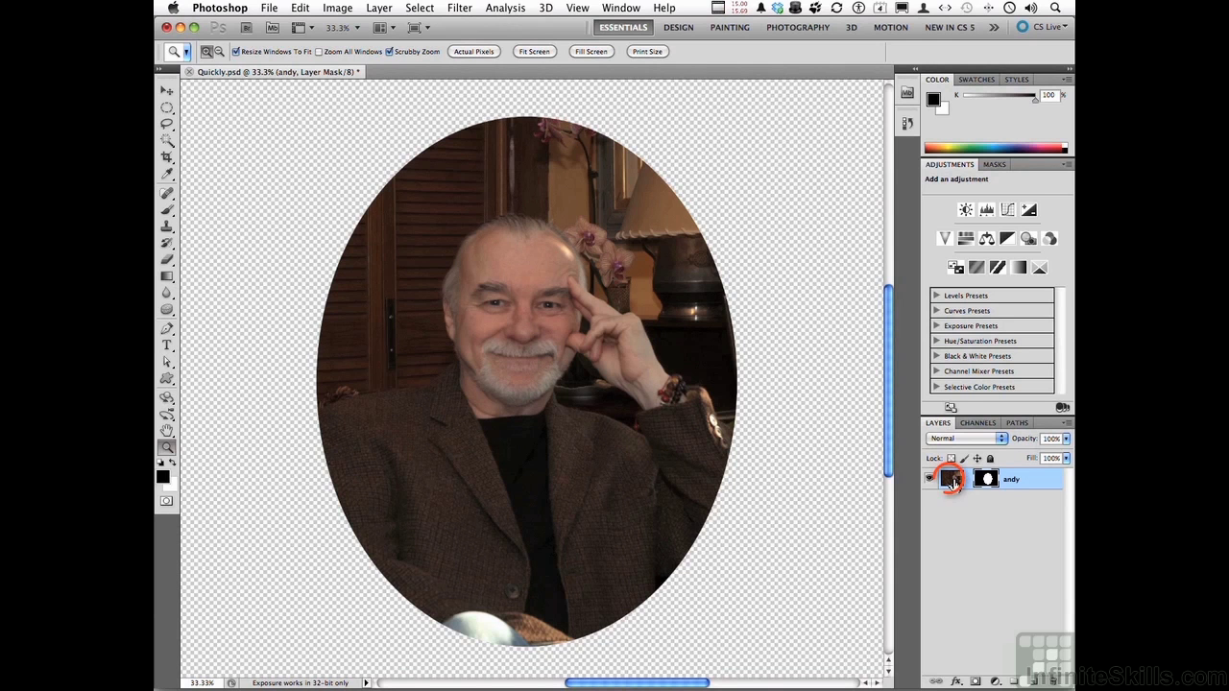
# - Target the layer mask and shift it slightly left over the photo with the Move tool
pyautogui.click(952, 479)
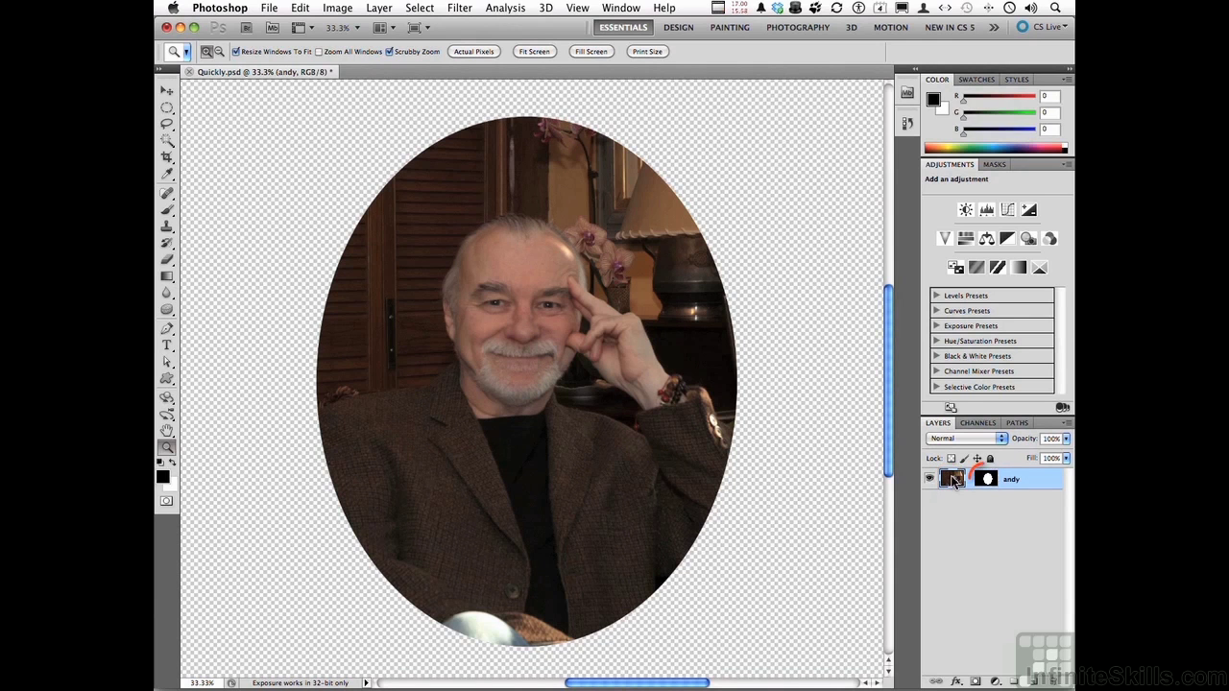
pyautogui.click(989, 480)
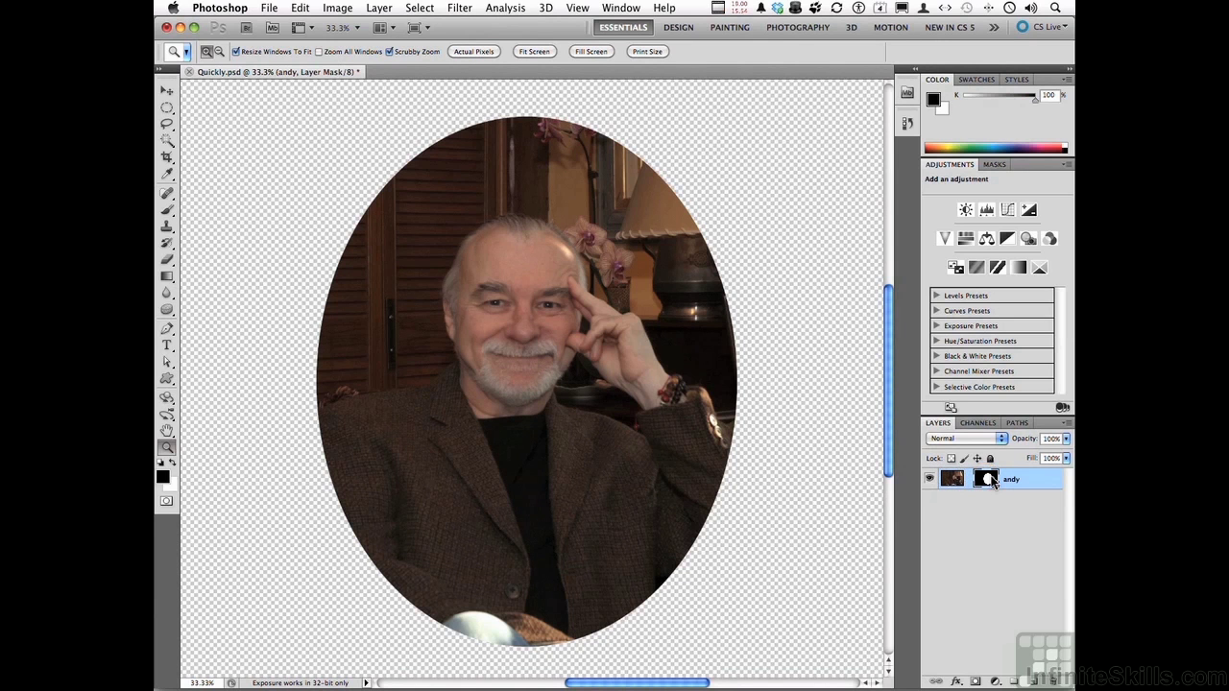
pyautogui.click(168, 93)
pyautogui.moveTo(615, 455)
pyautogui.mouseDown()
pyautogui.moveTo(603, 437)
pyautogui.moveTo(595, 452)
pyautogui.moveTo(618, 450)
pyautogui.moveTo(609, 462)
pyautogui.mouseUp()
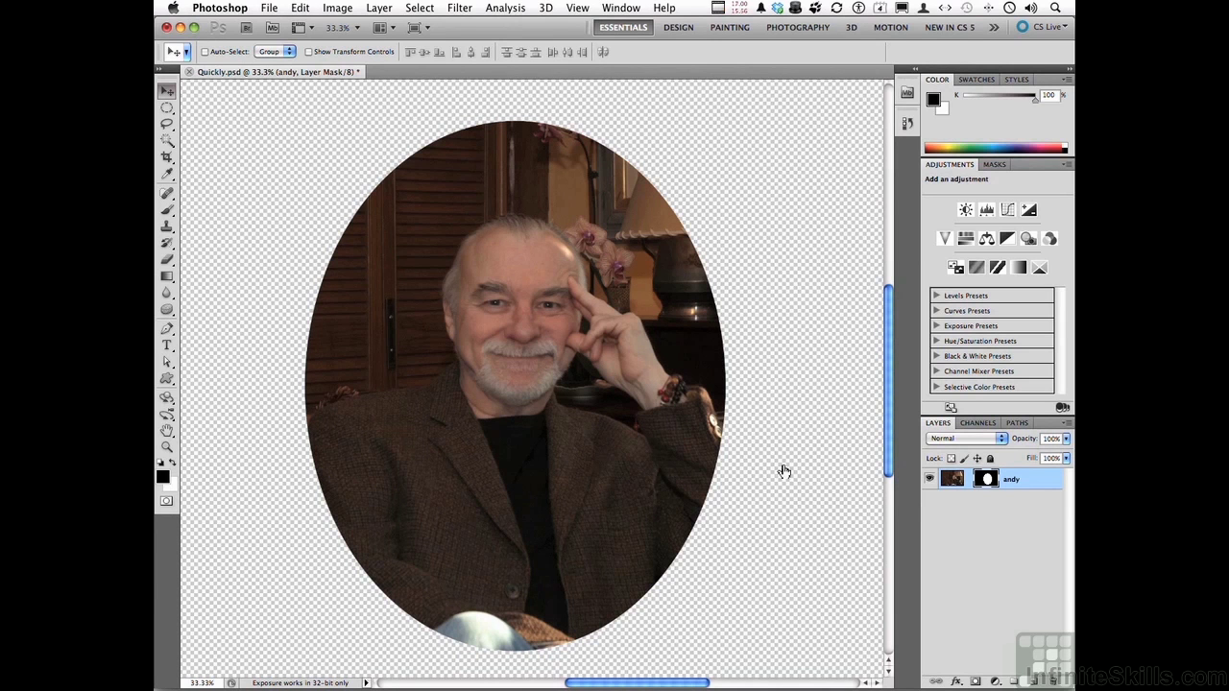
pyautogui.click(987, 480)
pyautogui.click(459, 8)
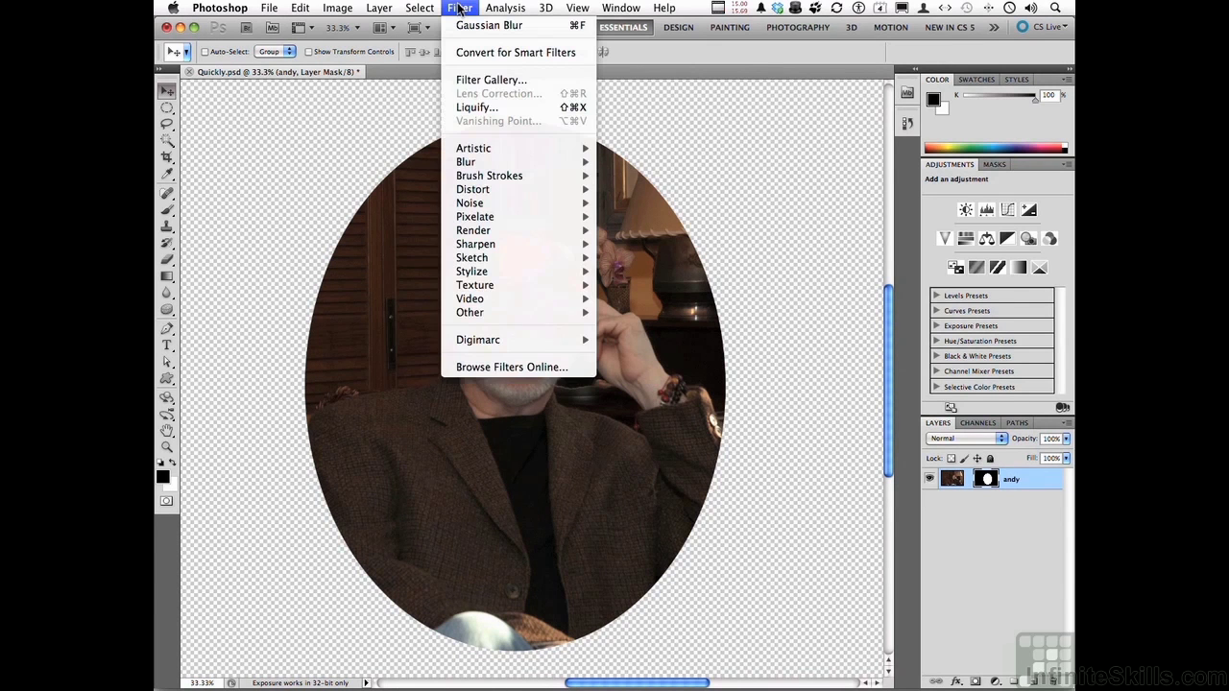
# - Open the Filter Gallery on the mask and set its preview zoom to 33.3%
pyautogui.click(507, 82)
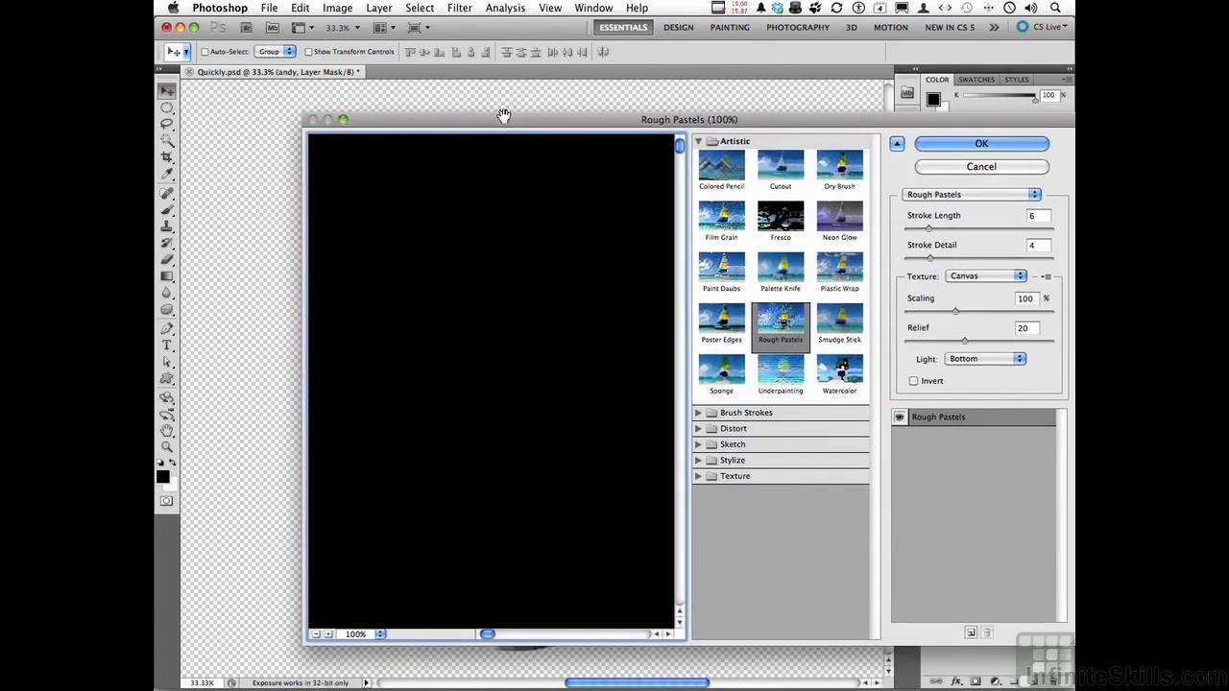
pyautogui.moveTo(560, 225); pyautogui.dragTo(516, 316)
pyautogui.click(315, 633)
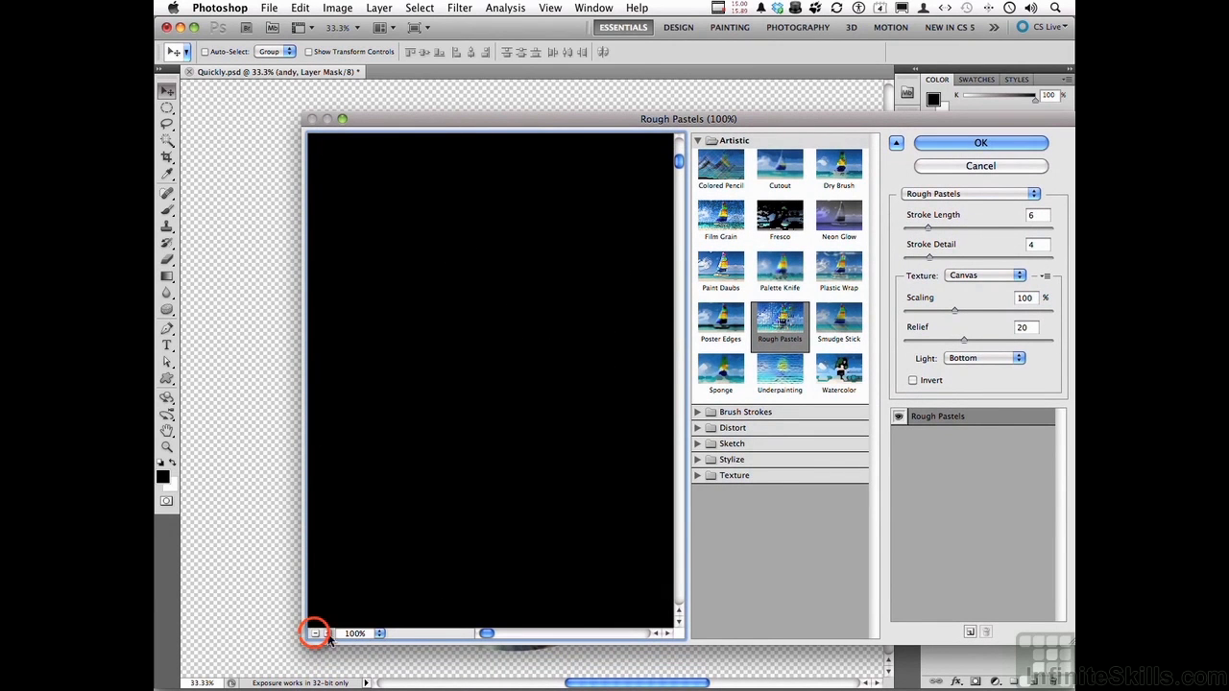
pyautogui.click(315, 634)
pyautogui.click(315, 633)
pyautogui.click(315, 634)
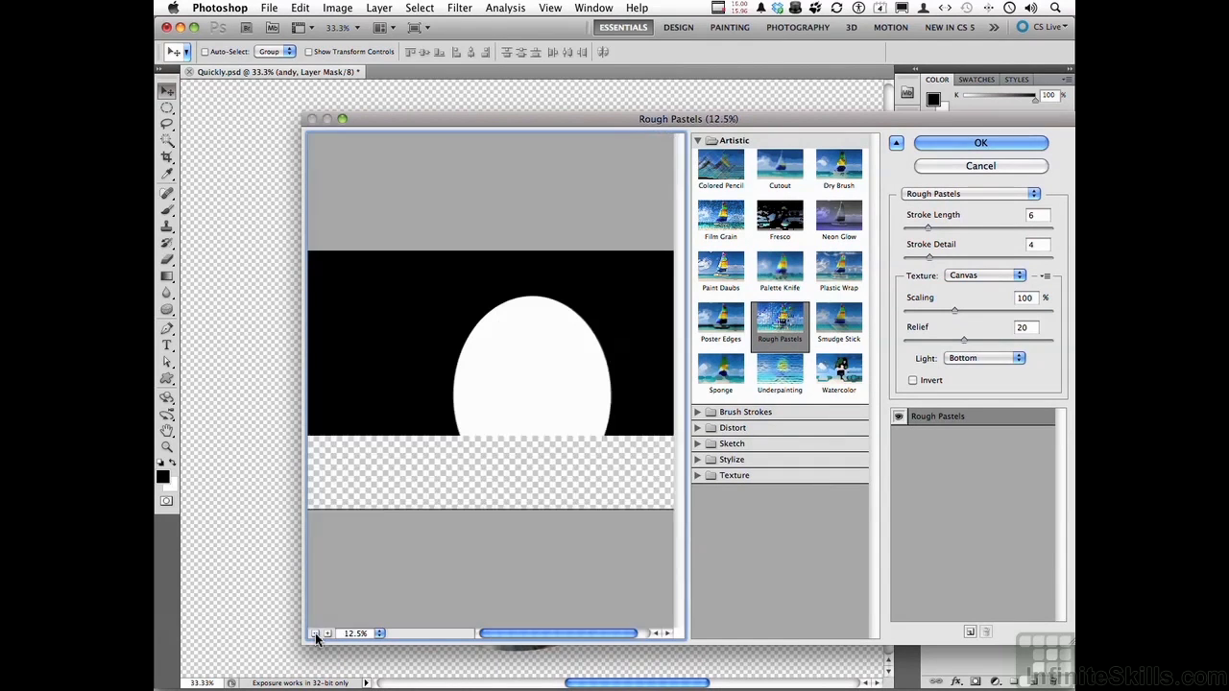
pyautogui.click(327, 634)
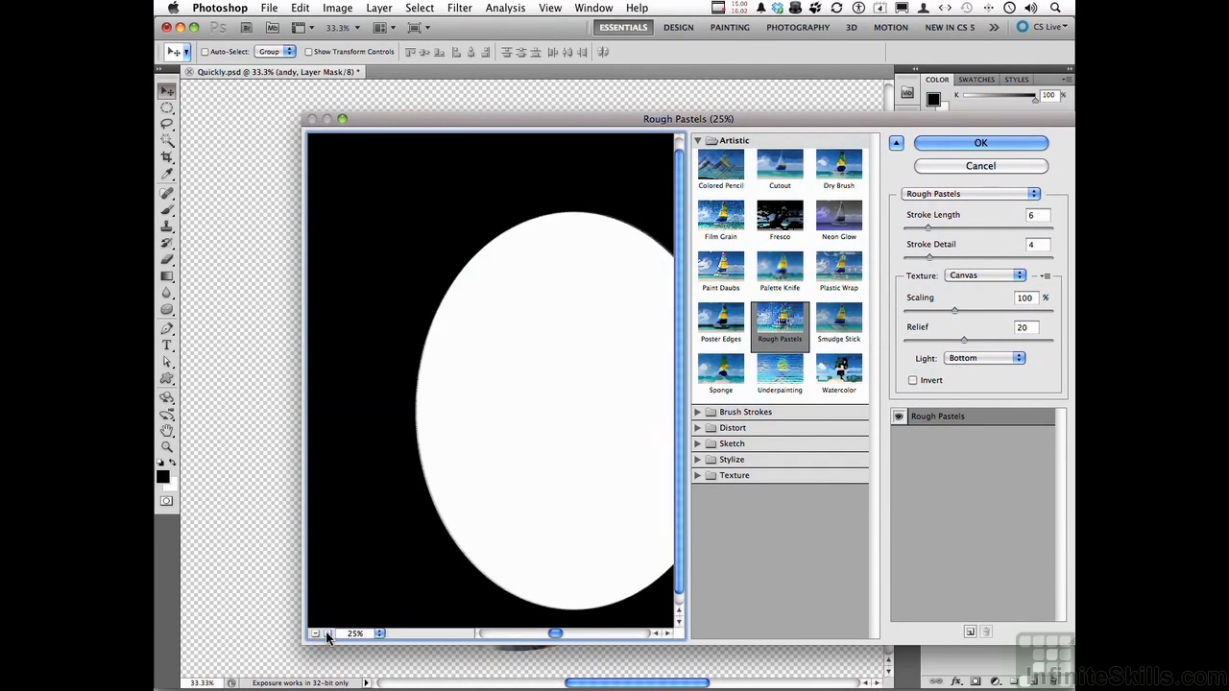
pyautogui.click(328, 633)
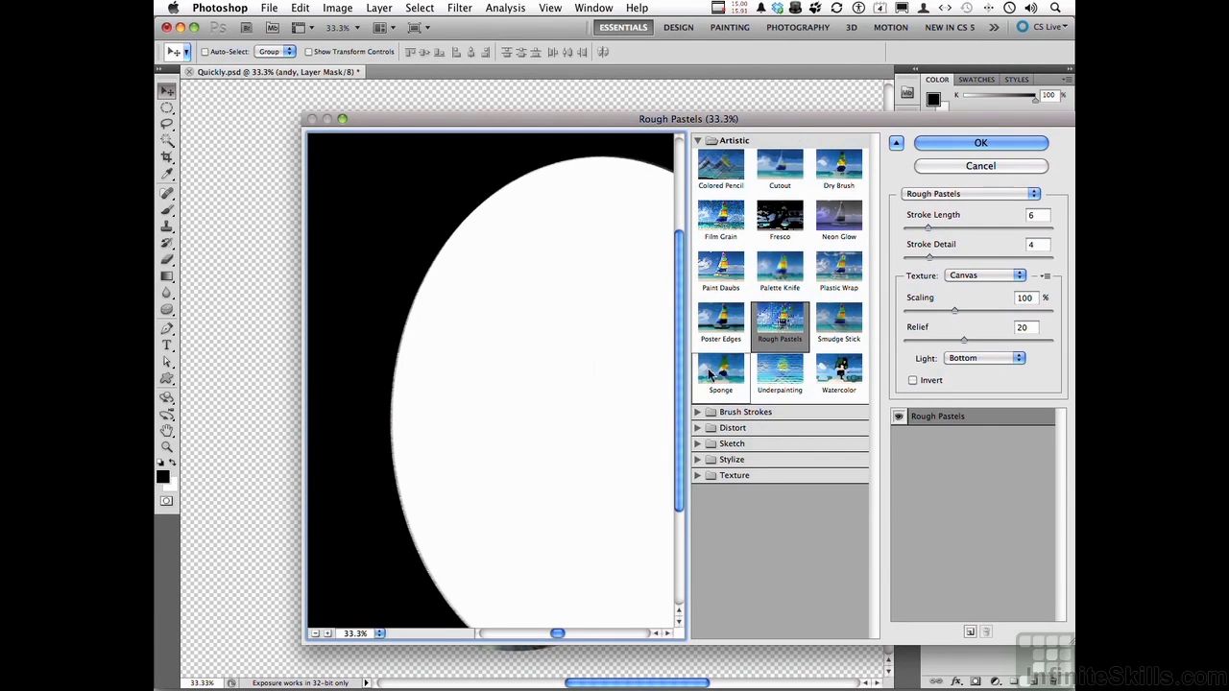
# - Apply Brush Strokes > Sprayed Strokes with stroke length 13 and spray radius 24
pyautogui.click(698, 140)
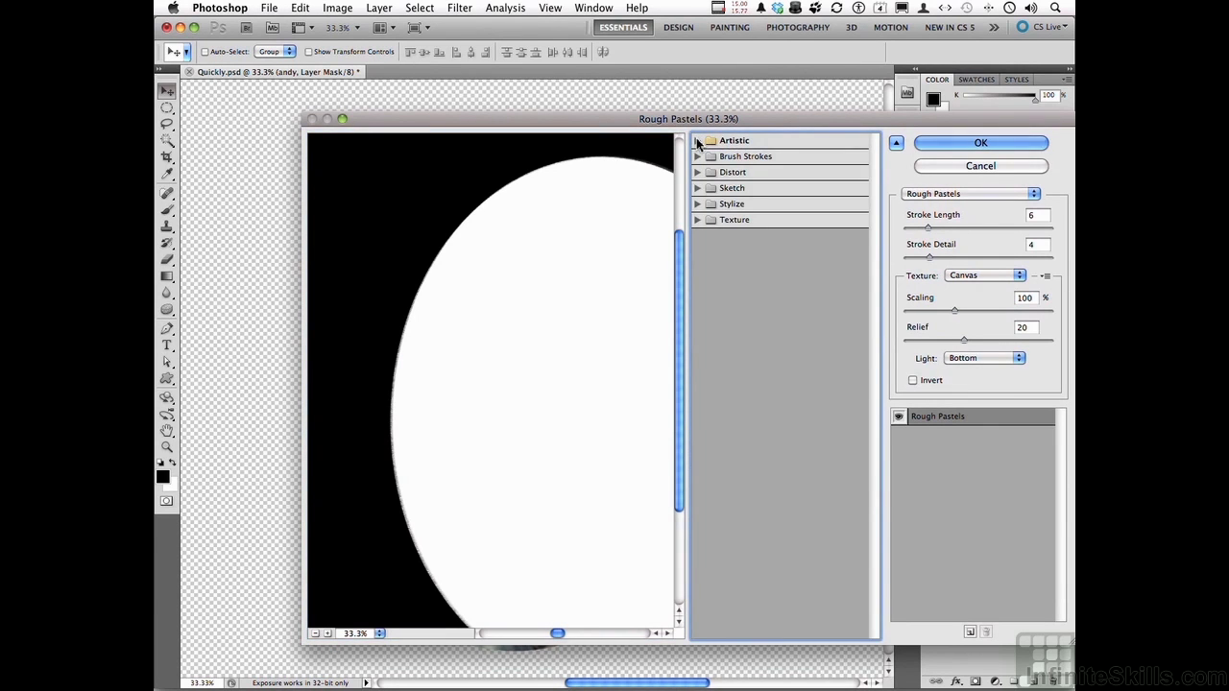
pyautogui.click(696, 157)
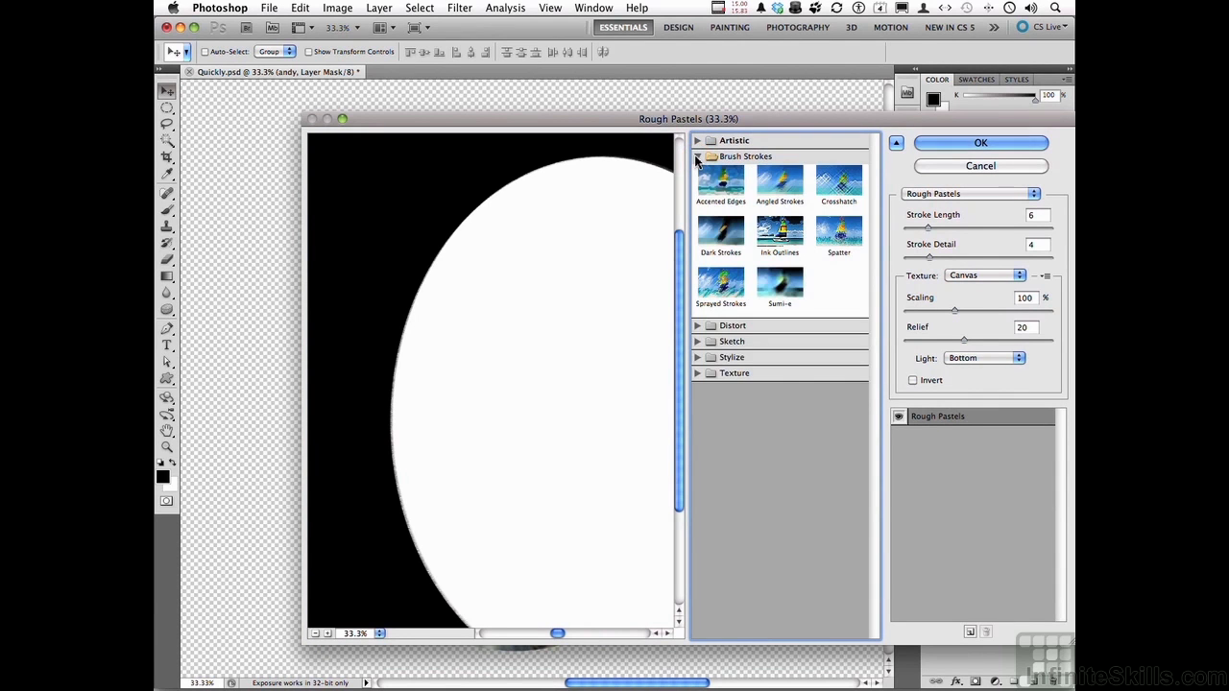
pyautogui.click(722, 285)
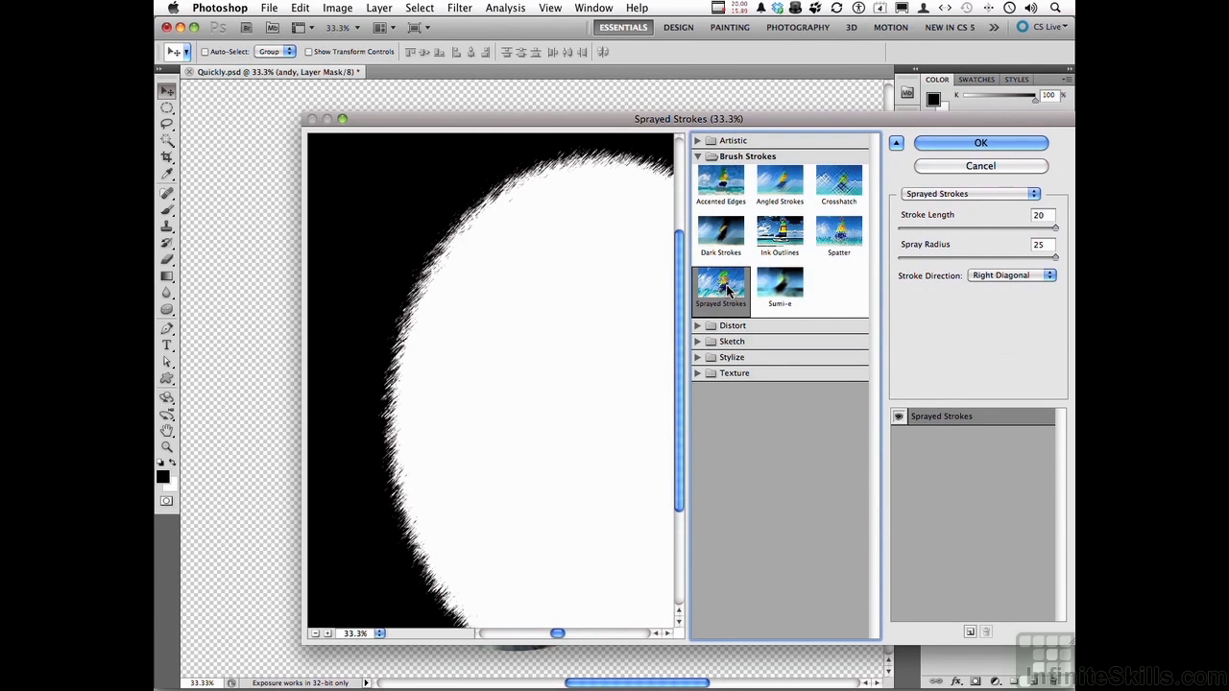
pyautogui.moveTo(1056, 228); pyautogui.dragTo(999, 227)
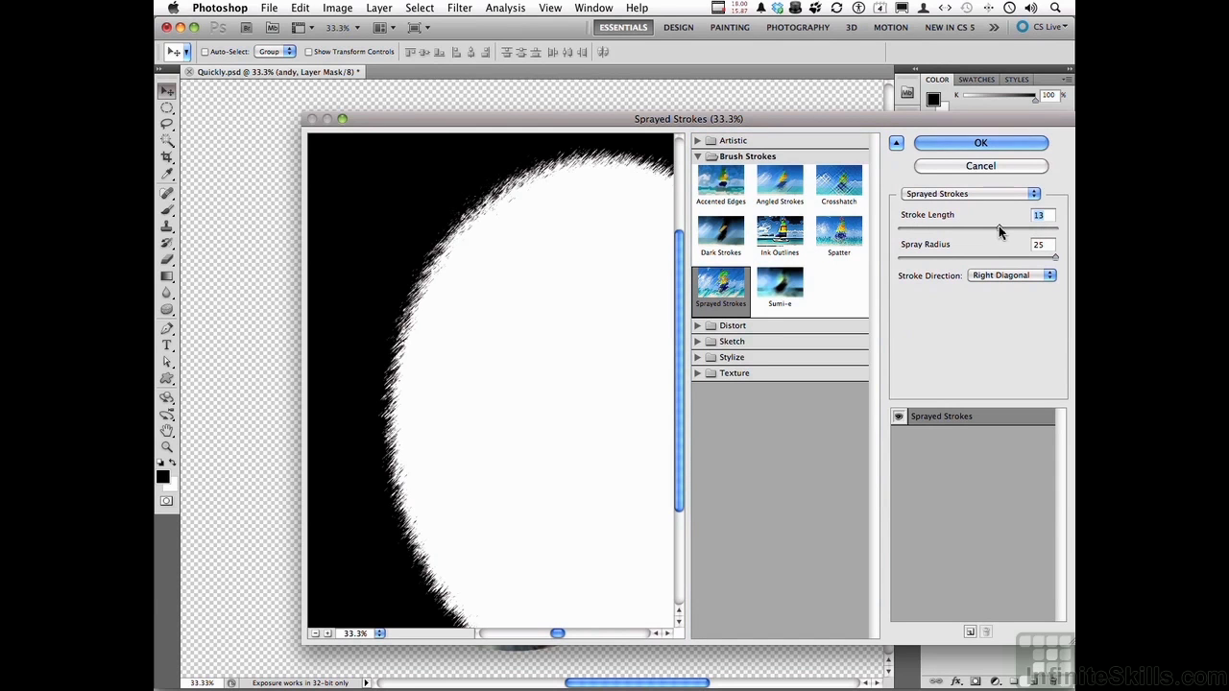
pyautogui.moveTo(1056, 257)
pyautogui.mouseDown()
pyautogui.moveTo(987, 259)
pyautogui.moveTo(1051, 259)
pyautogui.mouseUp()
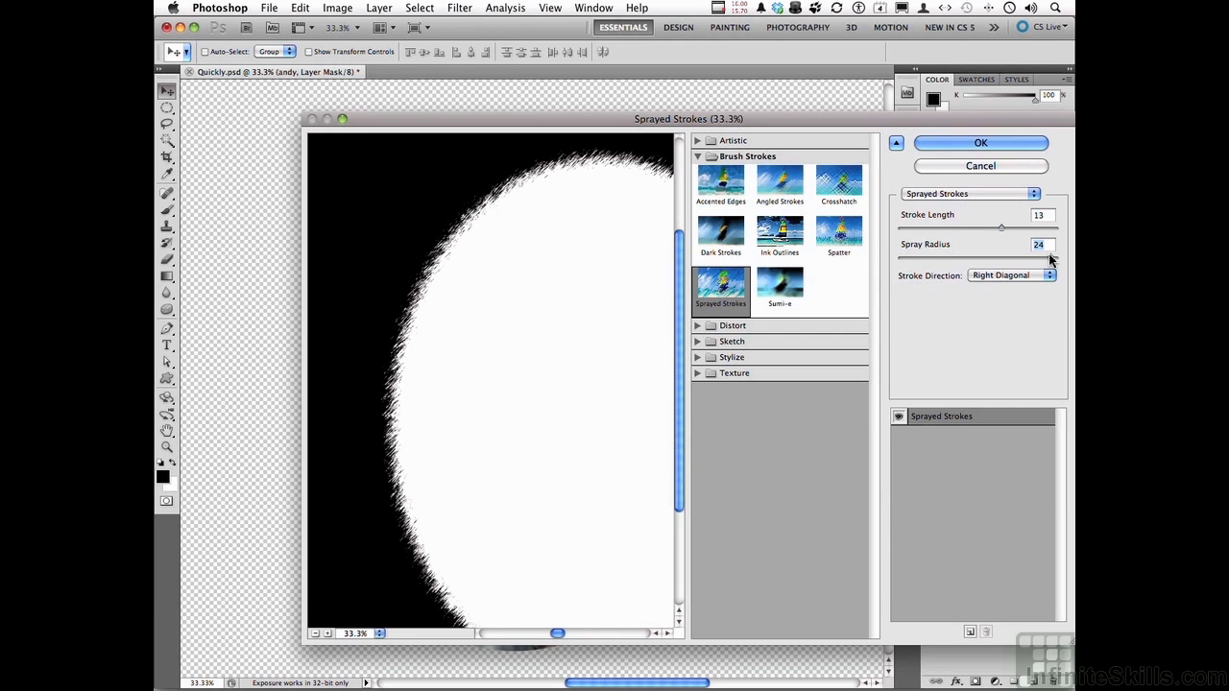
pyautogui.click(996, 141)
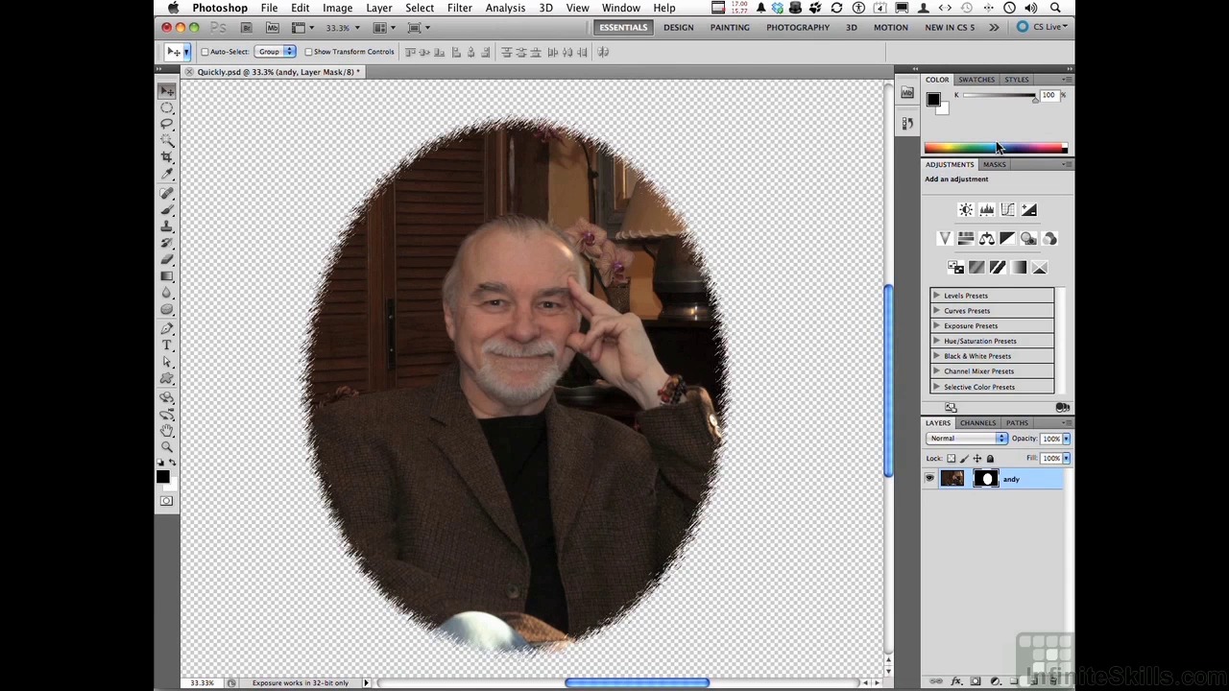
# - Reopen the Filter Gallery on the mask and zoom the preview out to 25%
pyautogui.click(457, 10)
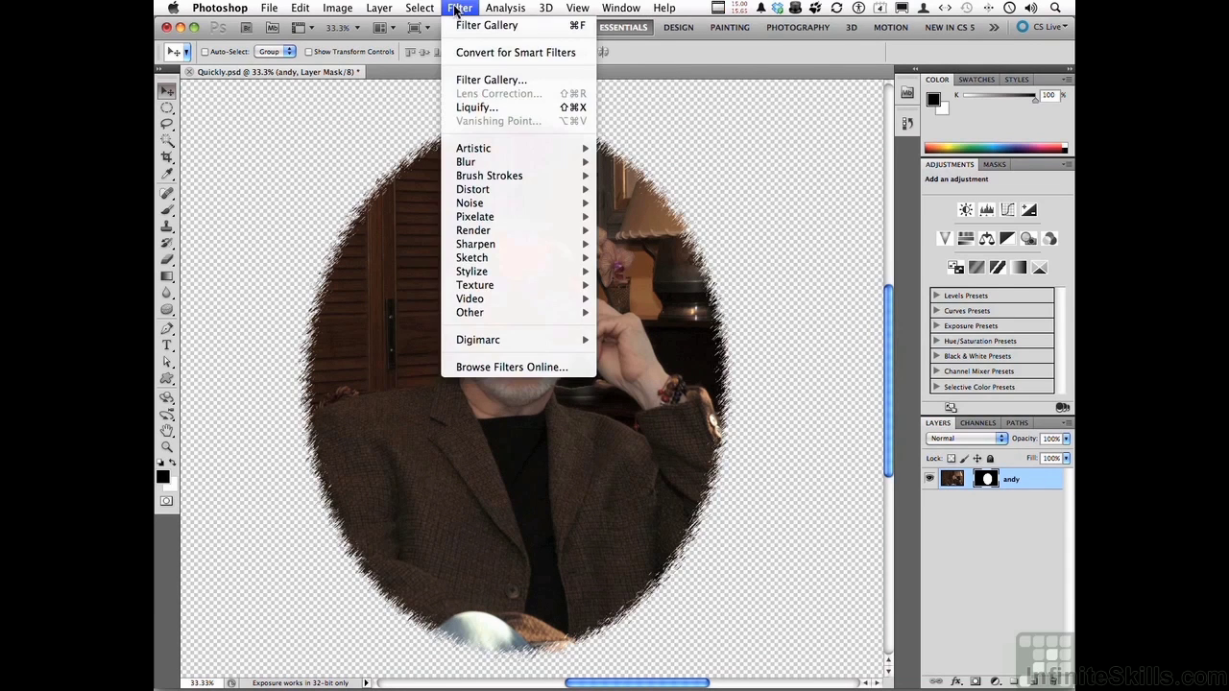
pyautogui.click(474, 84)
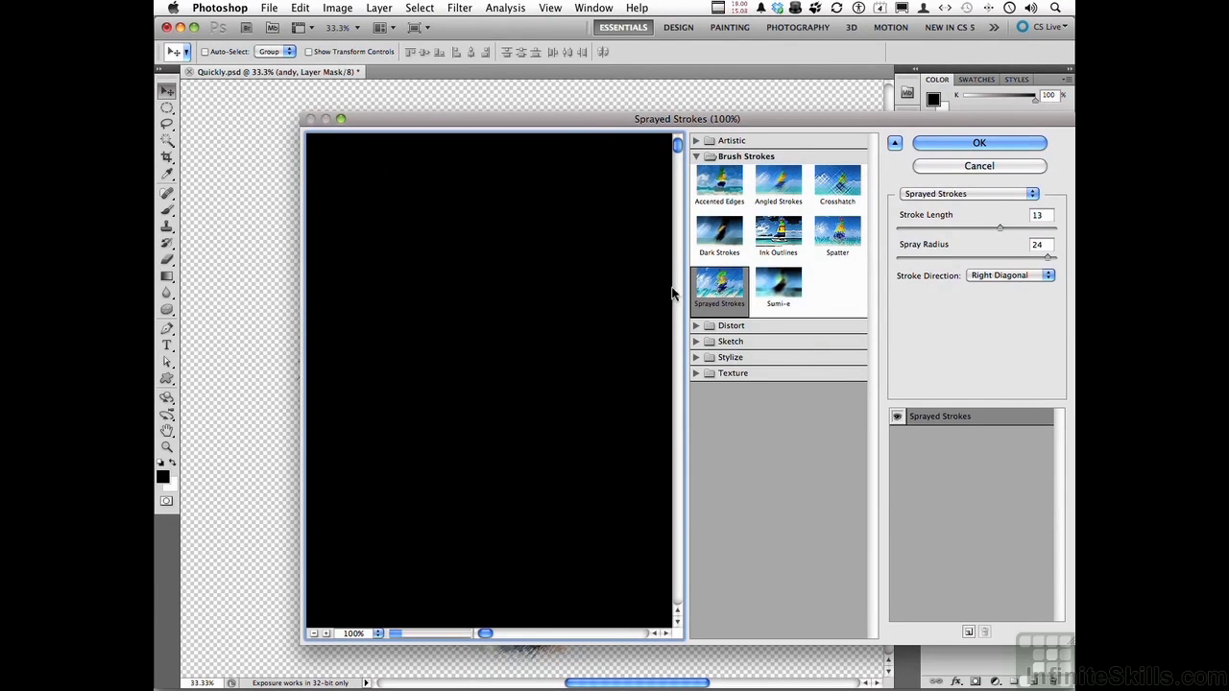
pyautogui.click(314, 634)
pyautogui.click(313, 634)
pyautogui.click(313, 633)
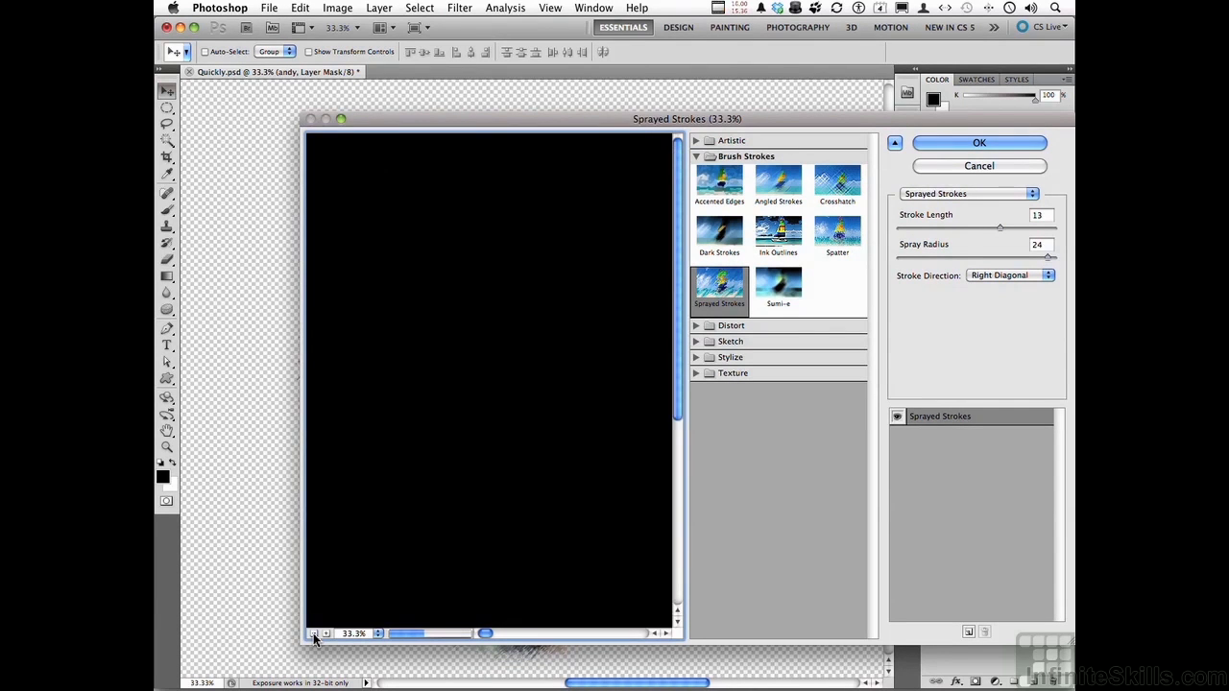
pyautogui.click(313, 634)
pyautogui.moveTo(582, 448); pyautogui.dragTo(393, 397)
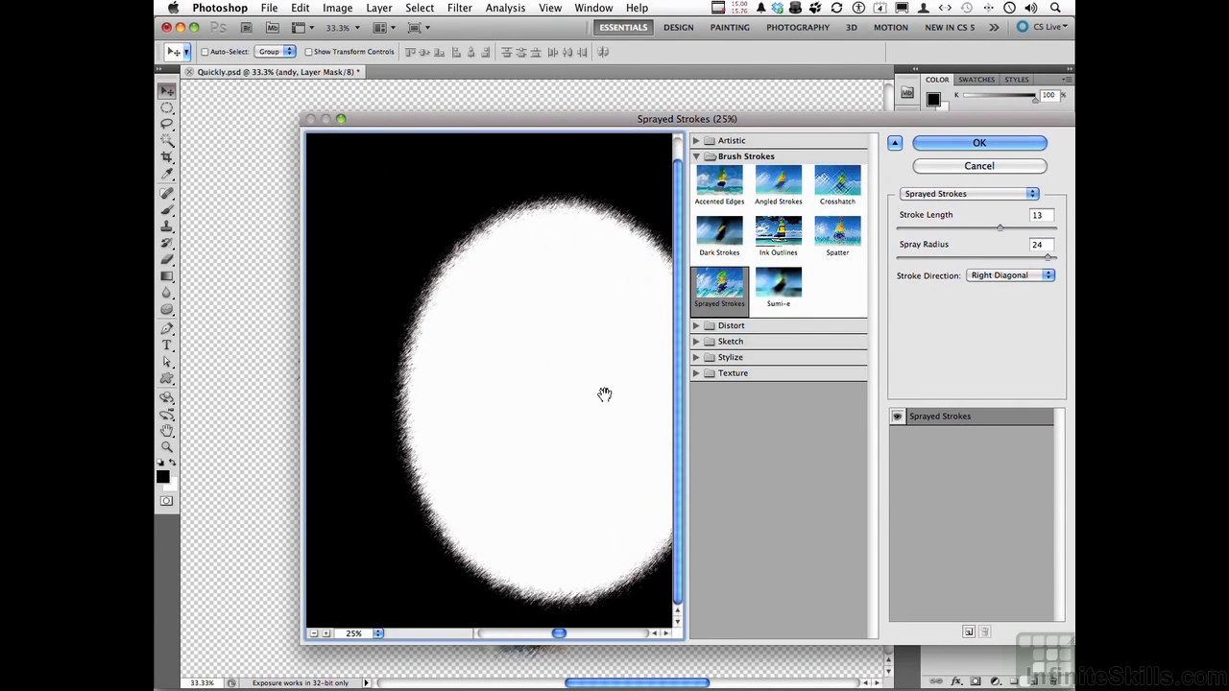
# - Apply the Spatter filter with spray radius 24 and smoothness 13
pyautogui.click(837, 239)
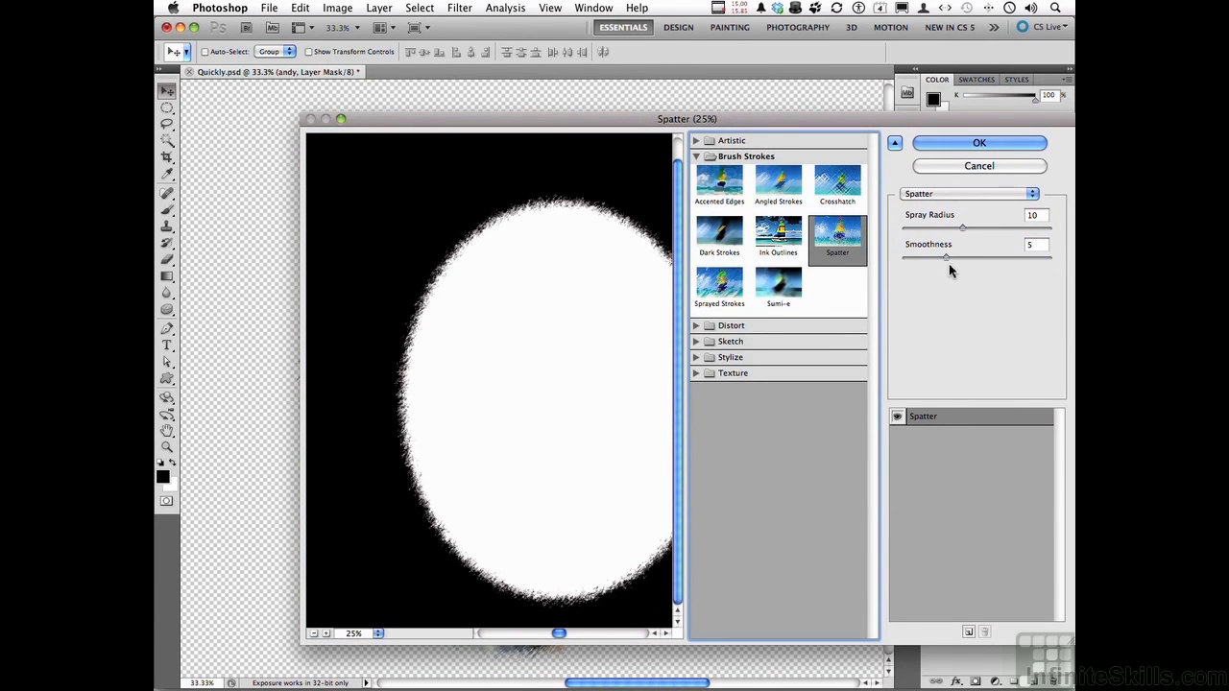
pyautogui.moveTo(946, 256)
pyautogui.mouseDown()
pyautogui.moveTo(1008, 258)
pyautogui.moveTo(990, 231)
pyautogui.moveTo(1040, 230)
pyautogui.mouseUp()
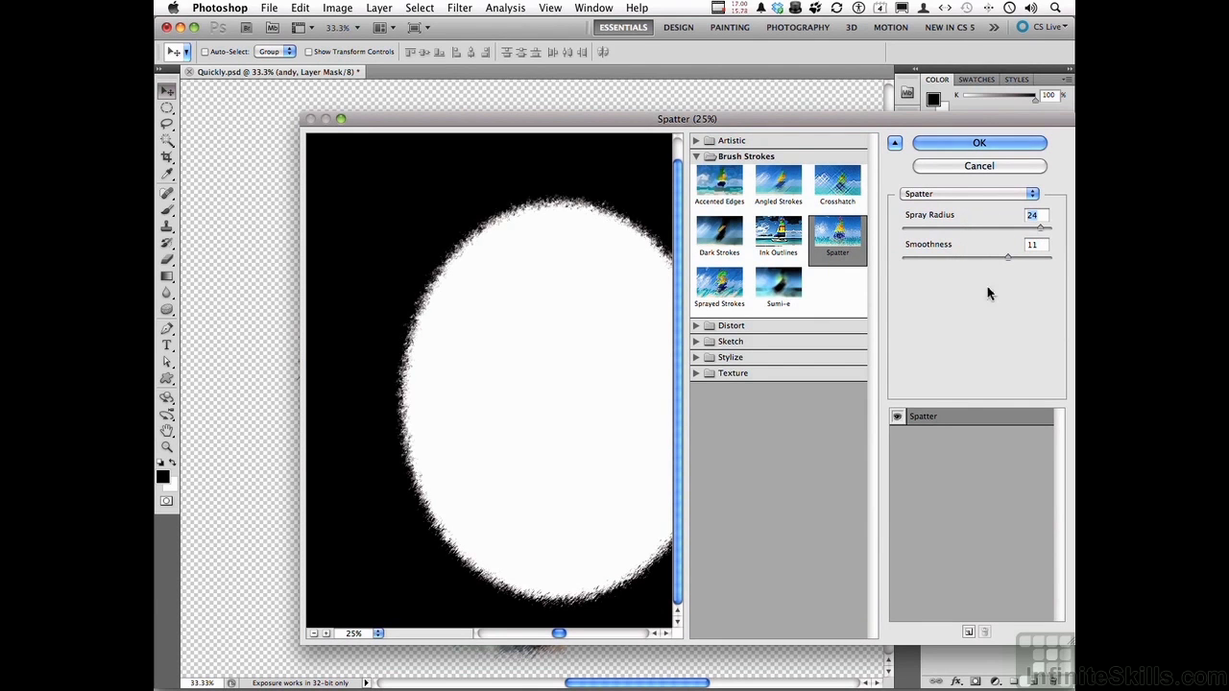
pyautogui.moveTo(1007, 256); pyautogui.dragTo(1029, 257)
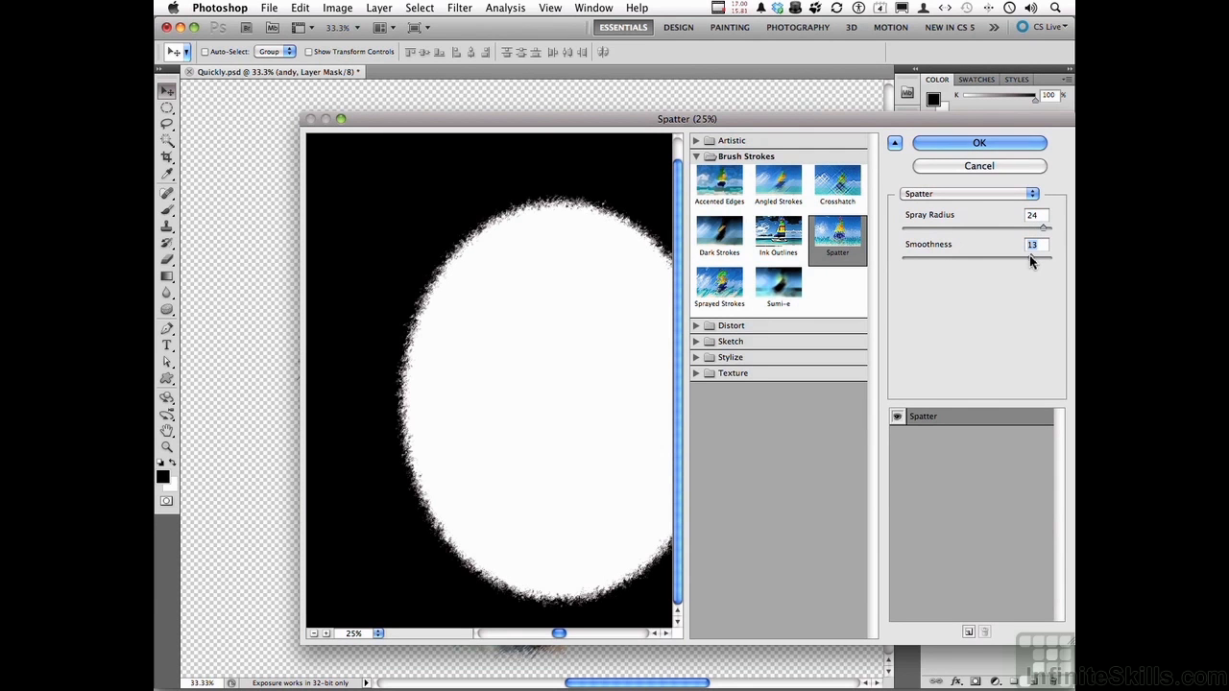
pyautogui.click(939, 140)
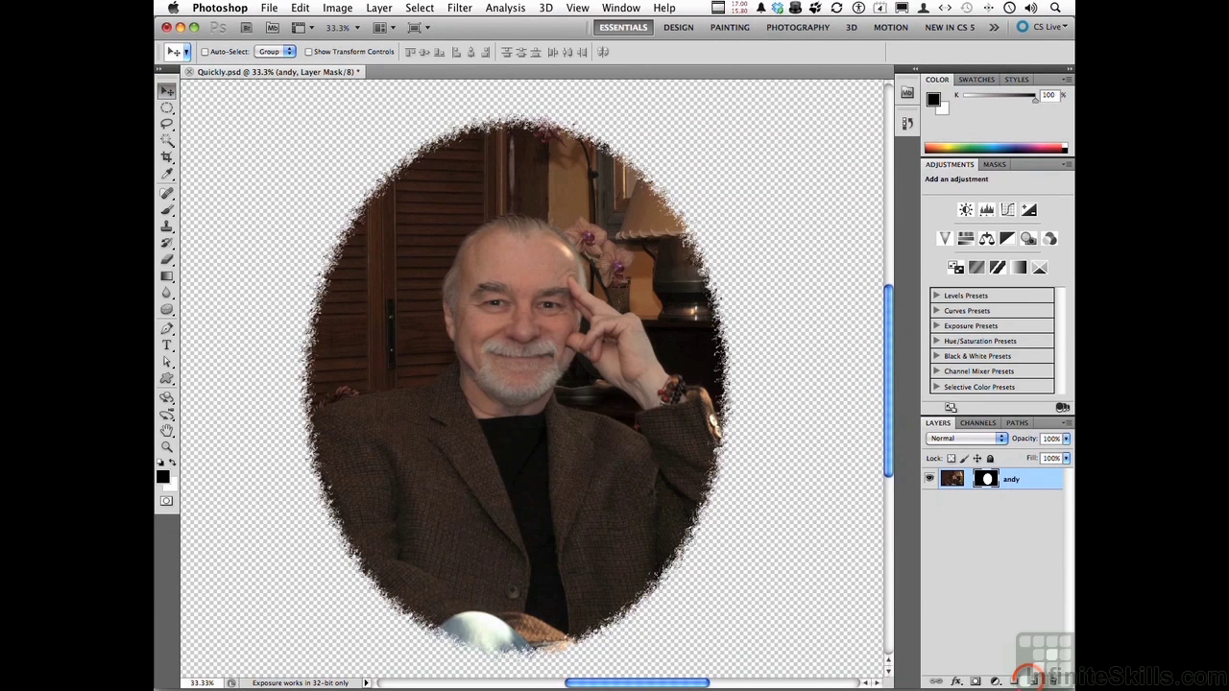
# - Create an empty Layer 1 and place it beneath the andy layer
pyautogui.click(1033, 680)
pyautogui.hotkey('ctrl', 'z')
pyautogui.click(1032, 680)
pyautogui.moveTo(1016, 484); pyautogui.dragTo(1016, 509)
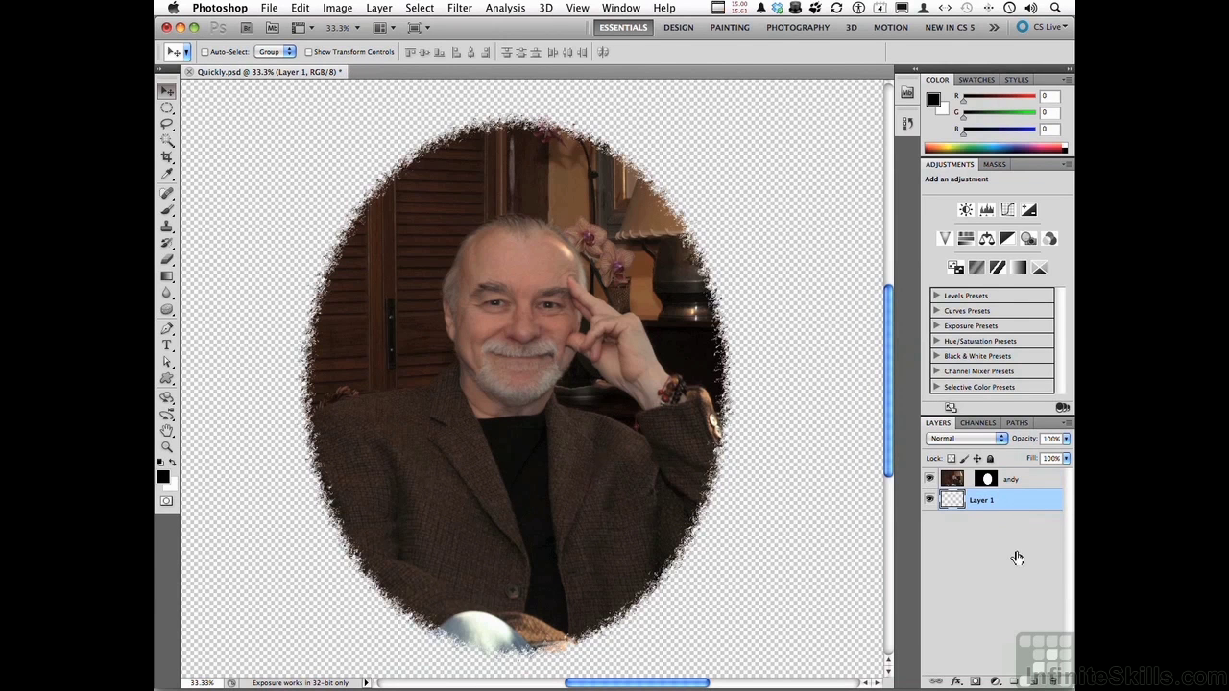
pyautogui.press('Delete')
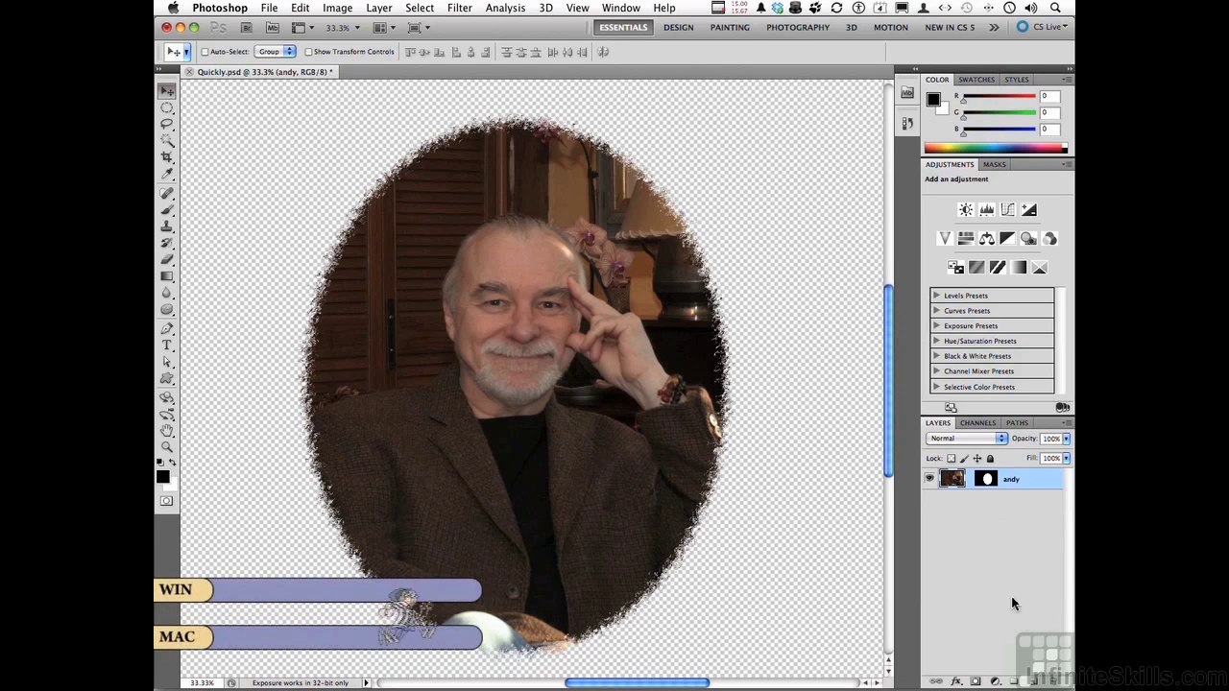
pyautogui.hotkey('ctrl', 'z')
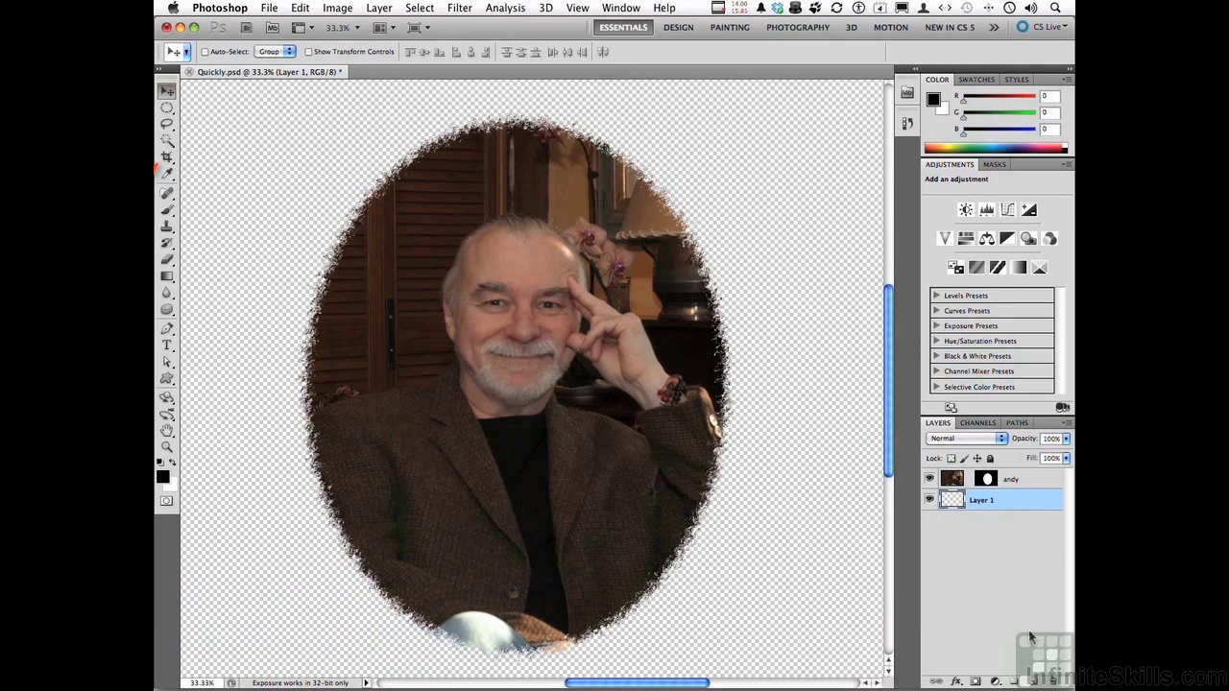
# - Fill Layer 1 with the jacket's dark brown (R60 G47 B35), then reset to default black and white
pyautogui.click(171, 175)
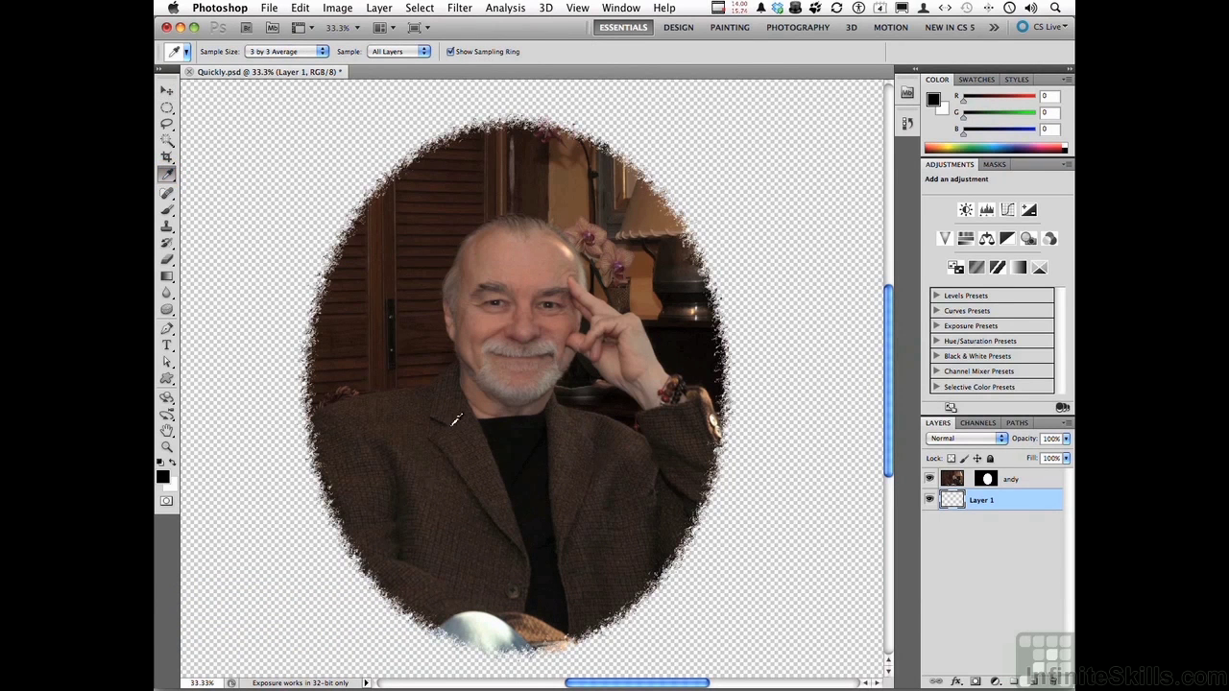
pyautogui.click(420, 399)
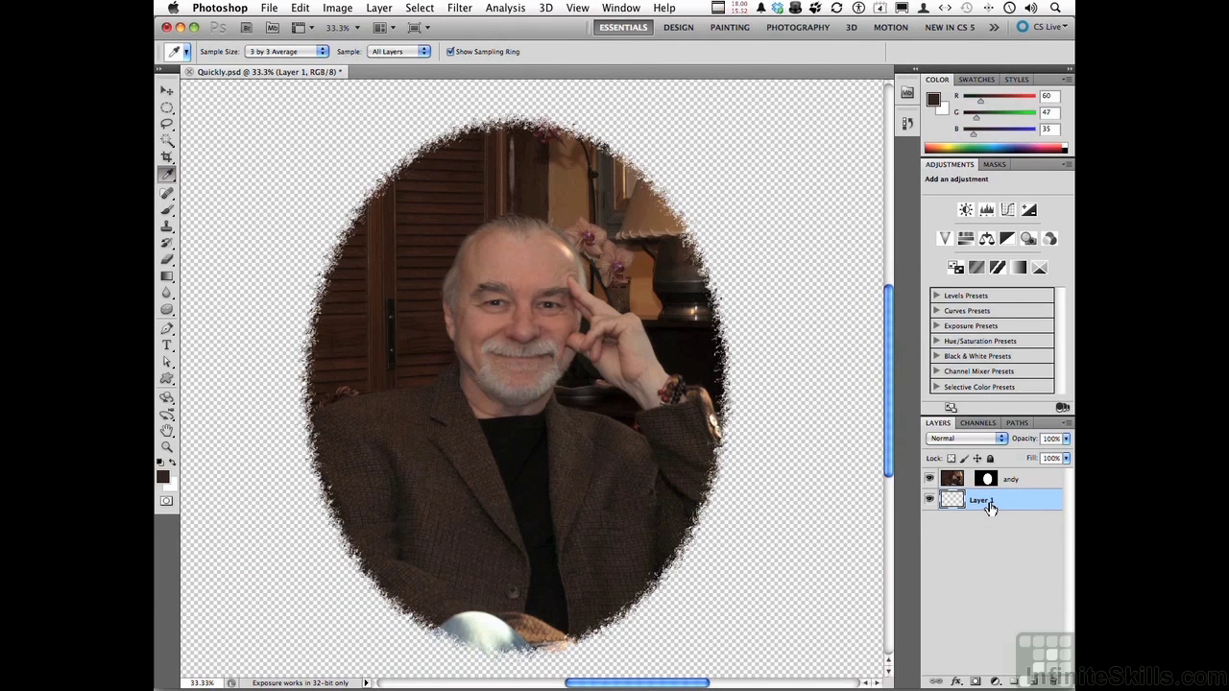
pyautogui.hotkey('alt', 'BackSpace')
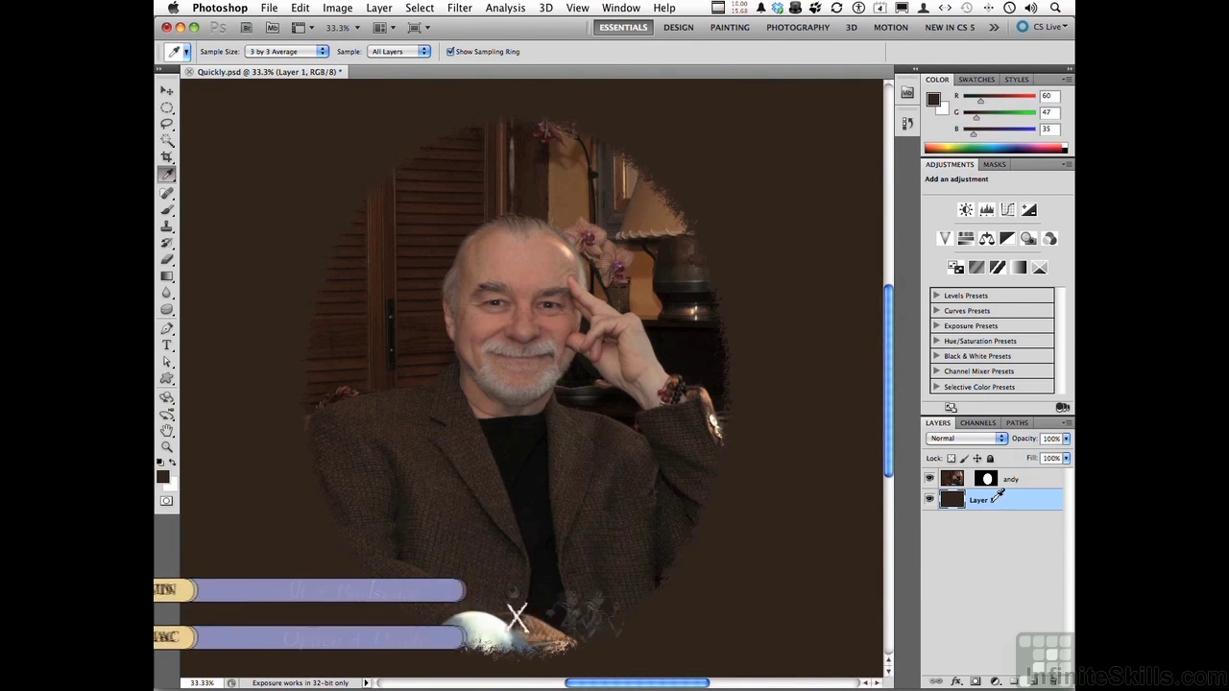
pyautogui.click(162, 462)
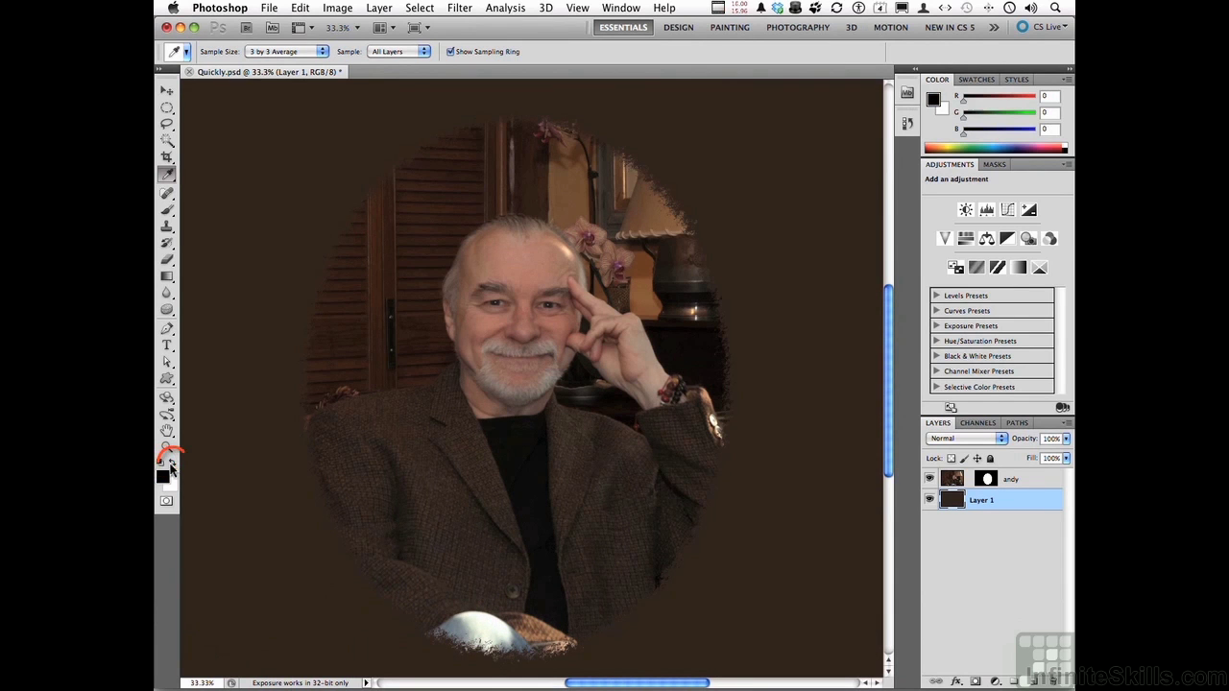
# - Fill Layer 1 with white, then briefly disable and re-enable the oval layer mask to compare
pyautogui.click(173, 462)
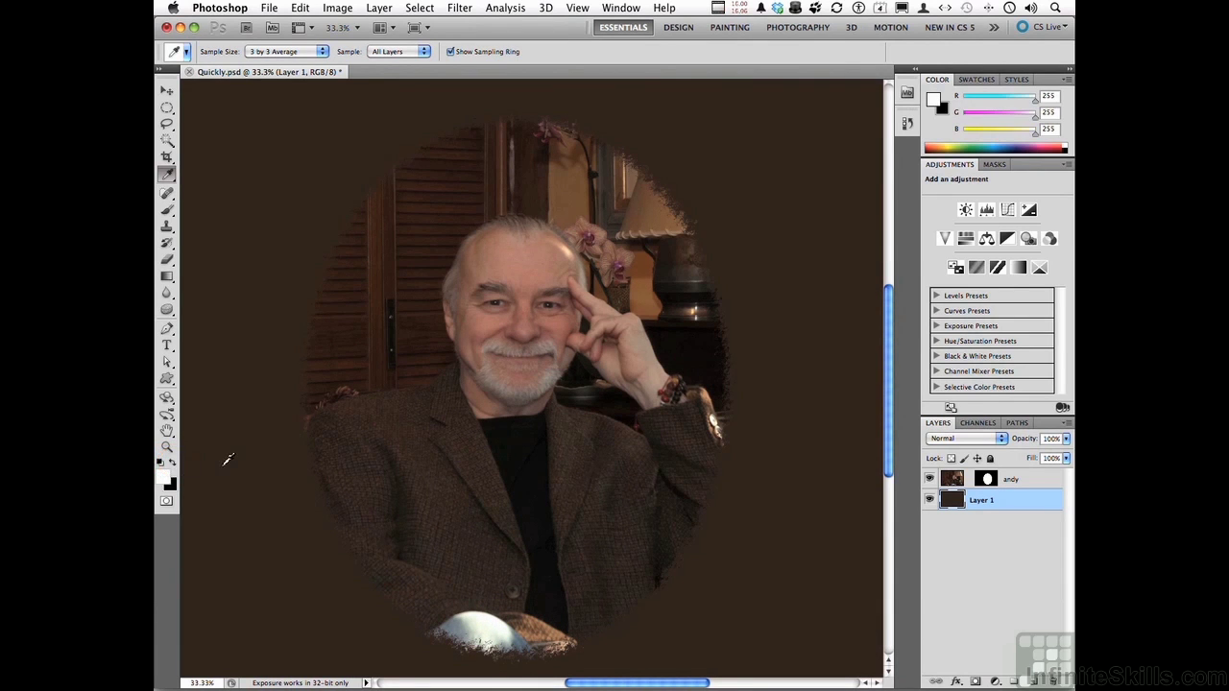
pyautogui.hotkey('alt', 'BackSpace')
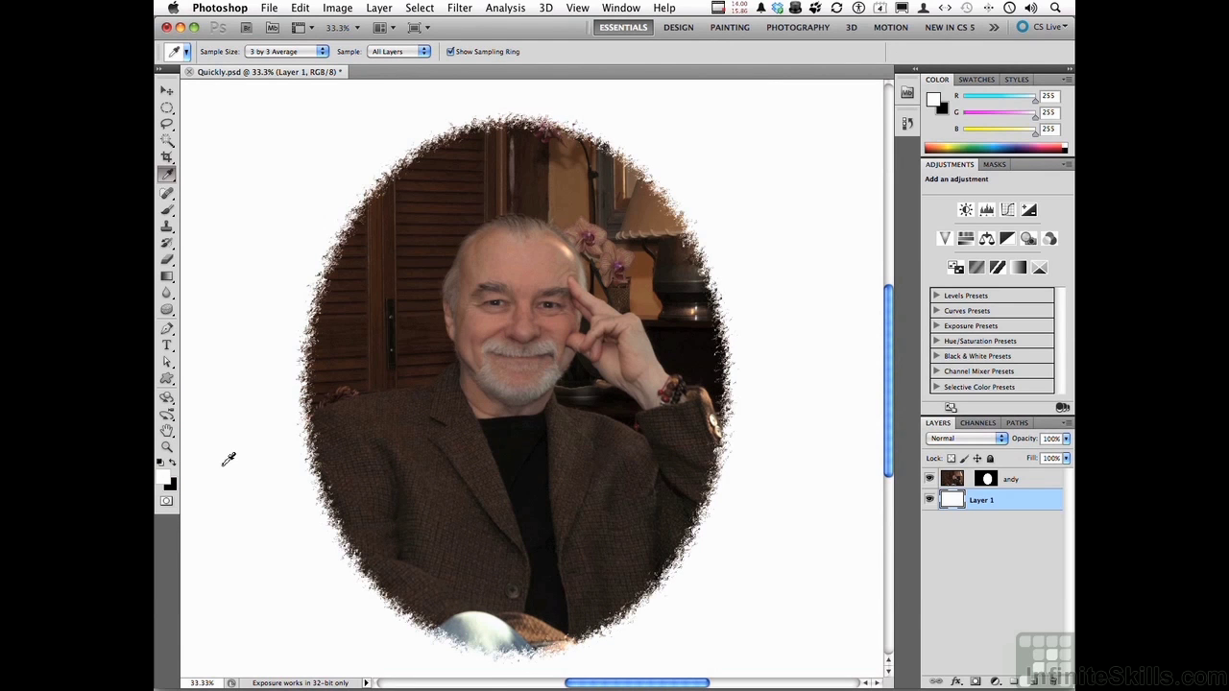
pyautogui.keyDown('shift'); pyautogui.click(989, 482); pyautogui.keyUp('shift')
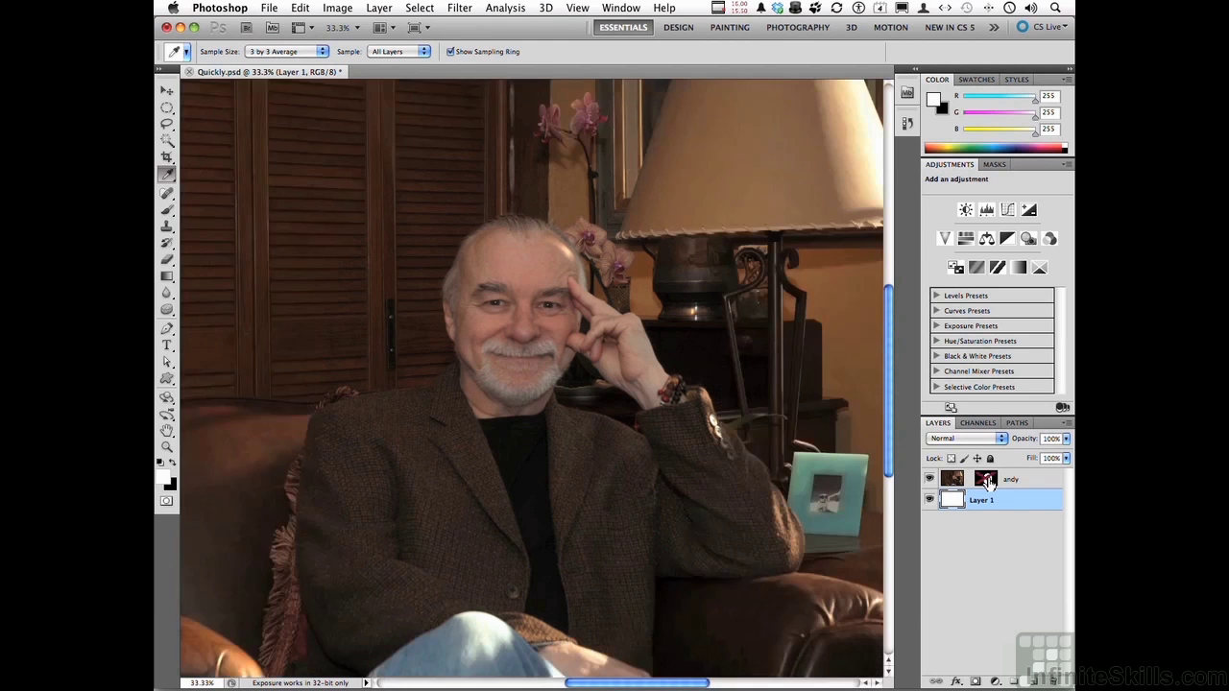
pyautogui.keyDown('shift'); pyautogui.click(990, 483); pyautogui.keyUp('shift')
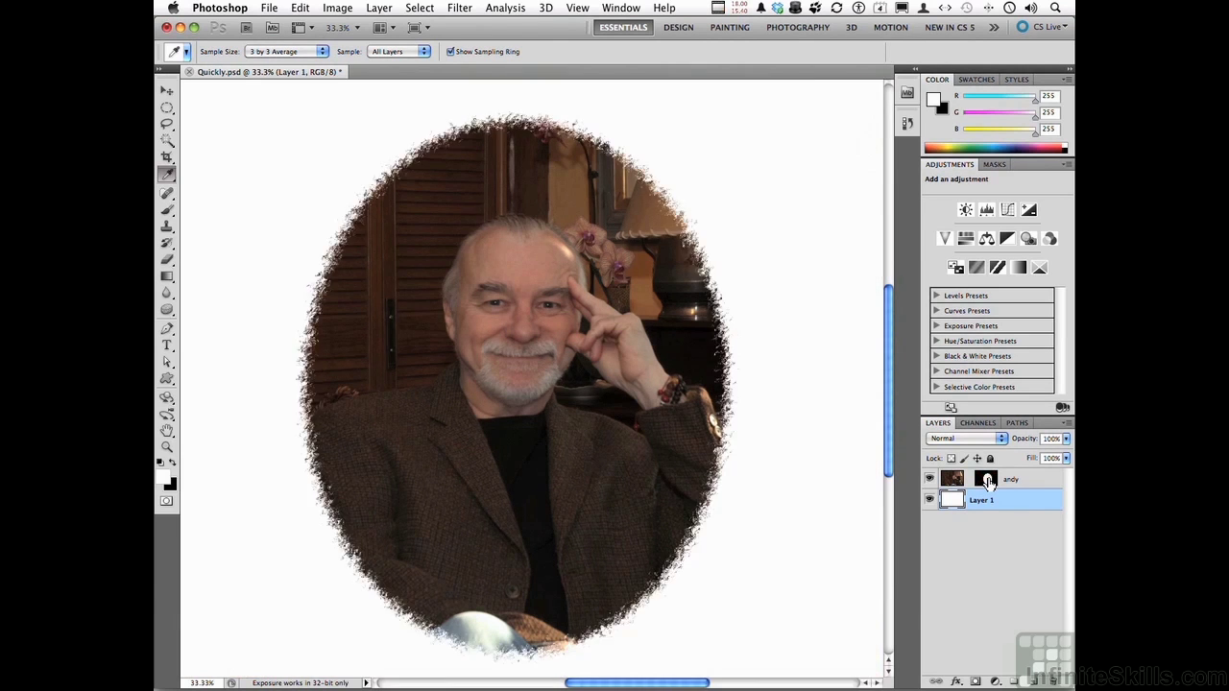